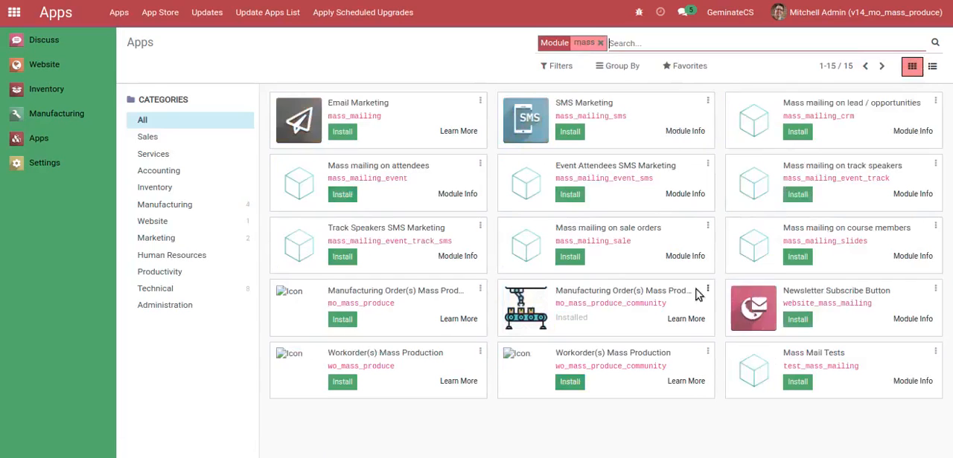
Open the info page of the Manufacturing Order(s) Mass Production Community module and read through its description, key features and example screenshots
click(706, 295)
click(673, 310)
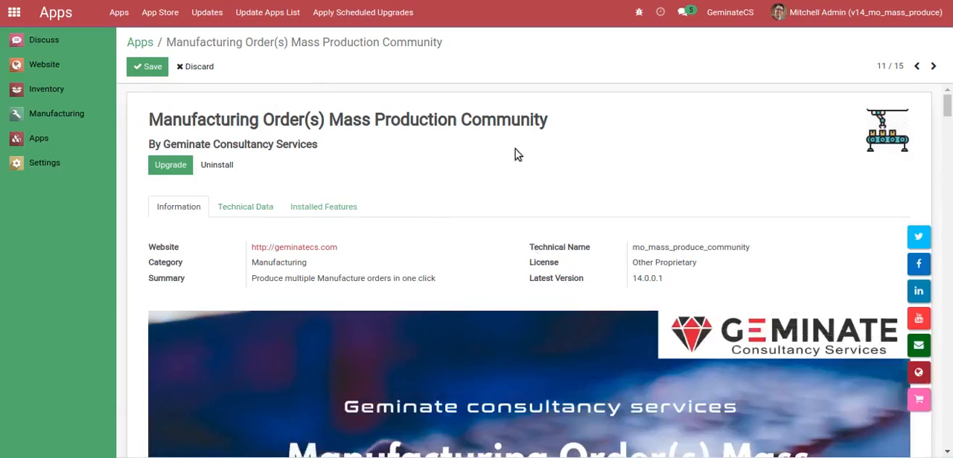
scroll(471, 164, down, 4)
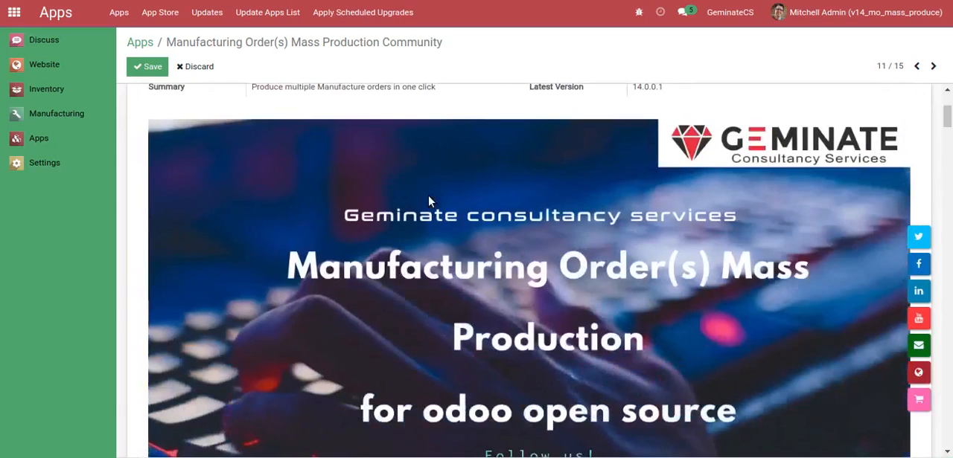
scroll(429, 202, down, 1)
scroll(392, 195, down, 3)
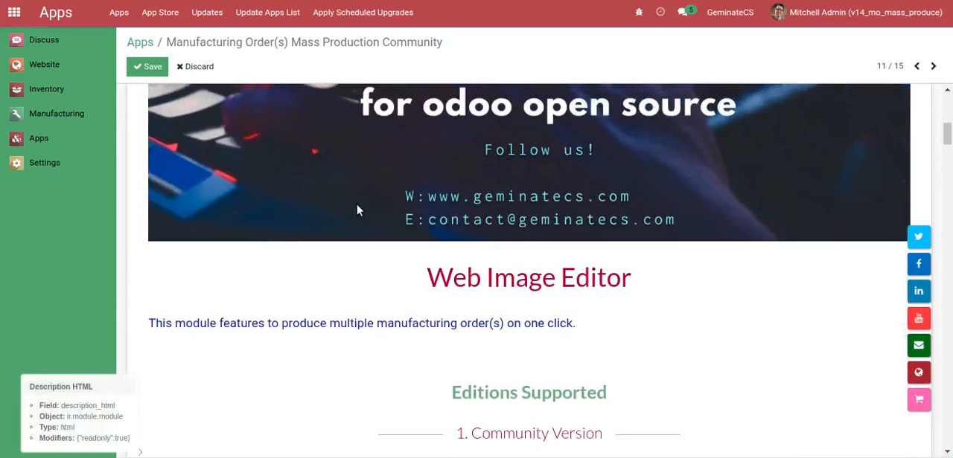
scroll(357, 211, down, 3)
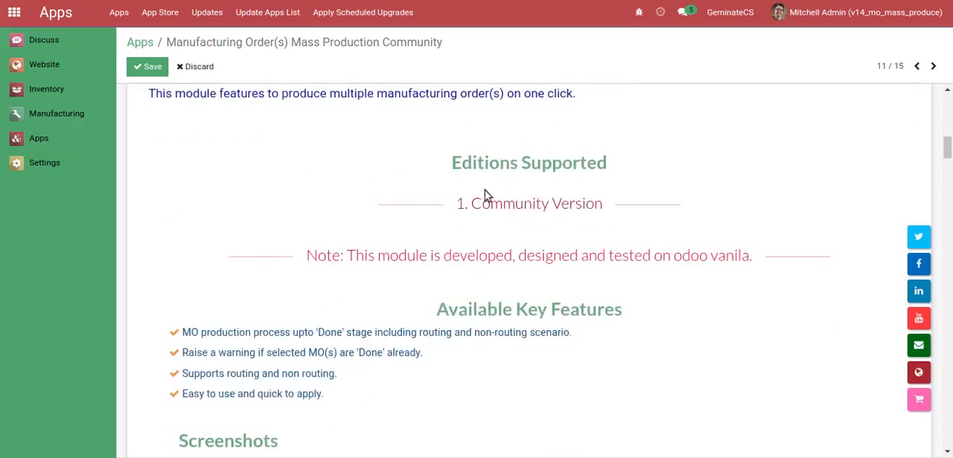
scroll(451, 223, down, 6)
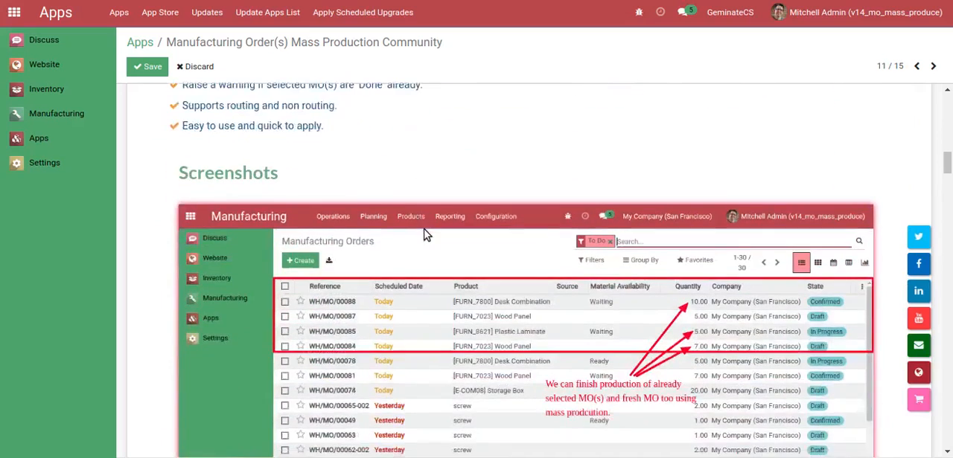
scroll(424, 234, down, 5)
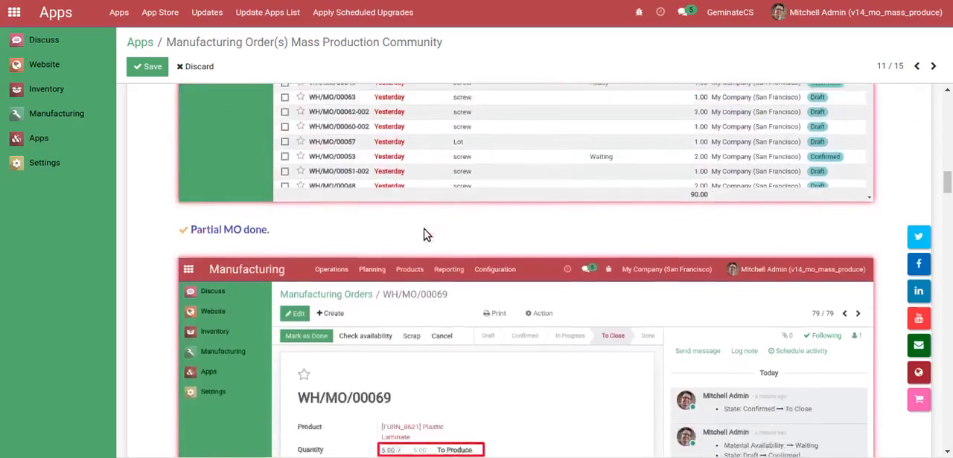
scroll(426, 234, down, 9)
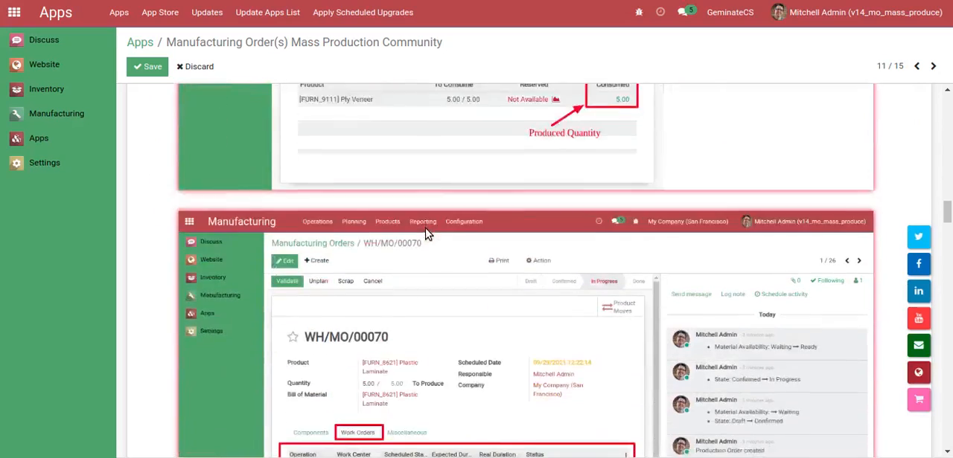
scroll(426, 233, down, 7)
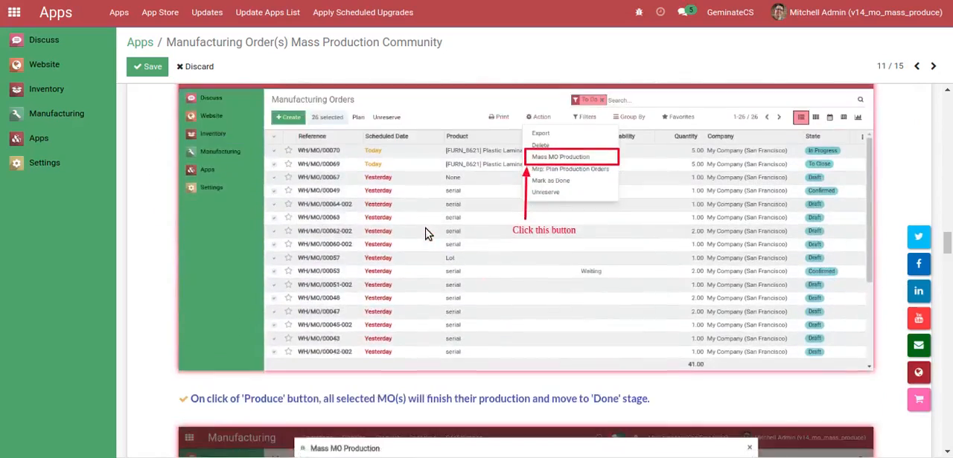
scroll(425, 234, down, 3)
scroll(425, 234, down, 3)
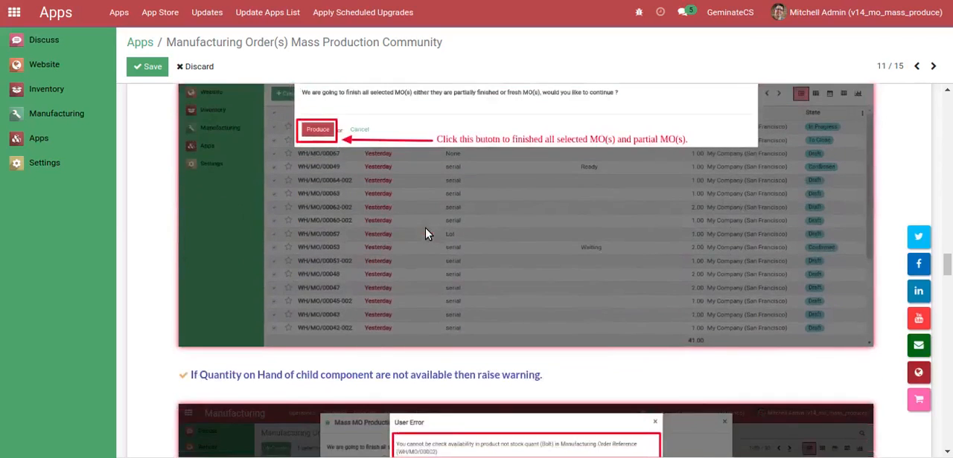
scroll(426, 233, down, 4)
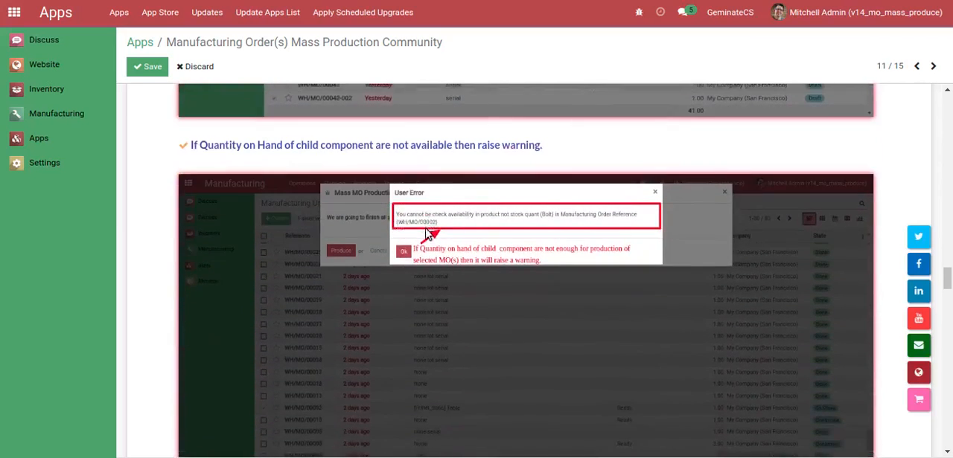
scroll(425, 234, down, 2)
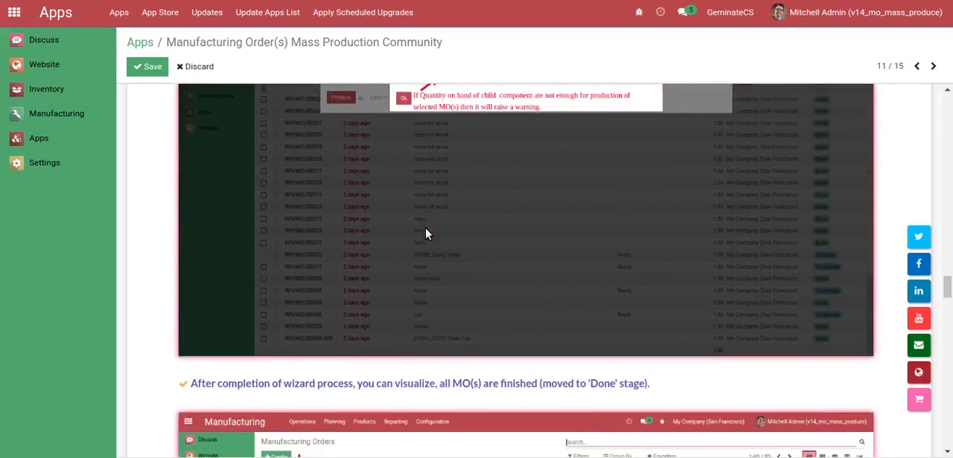
scroll(425, 234, down, 1)
scroll(425, 233, down, 3)
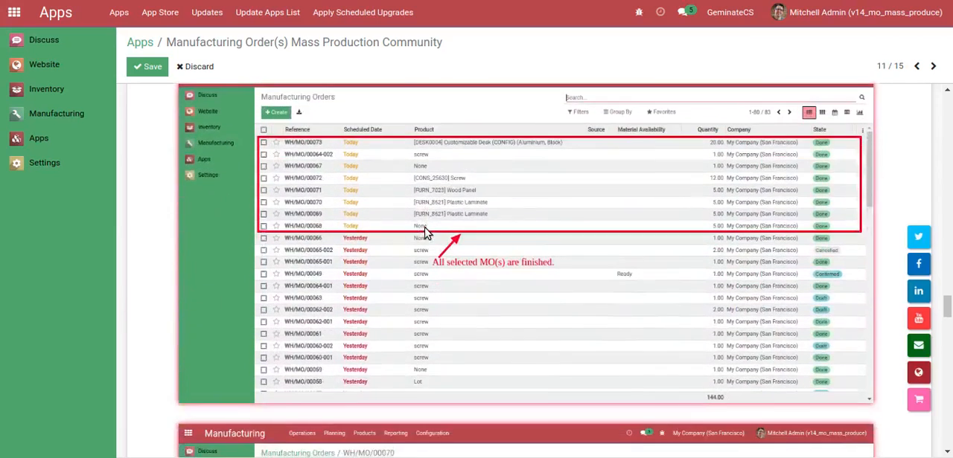
scroll(425, 234, down, 3)
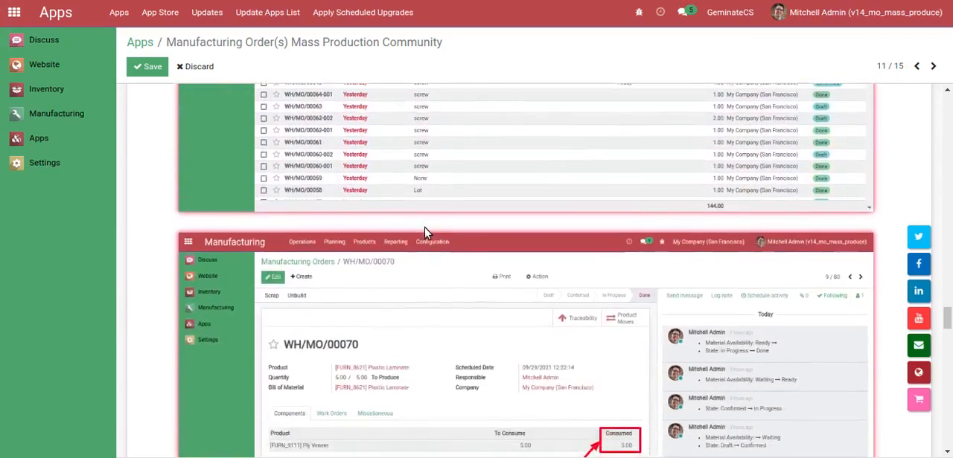
scroll(425, 234, down, 5)
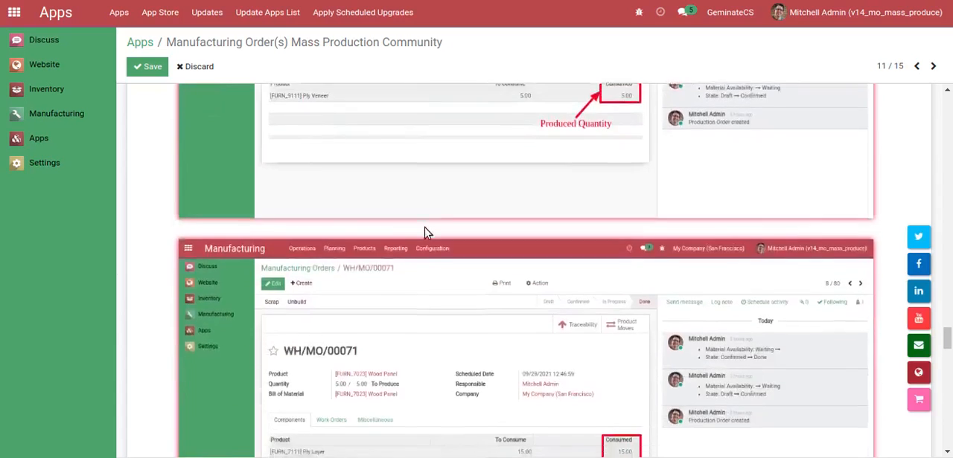
scroll(425, 234, down, 3)
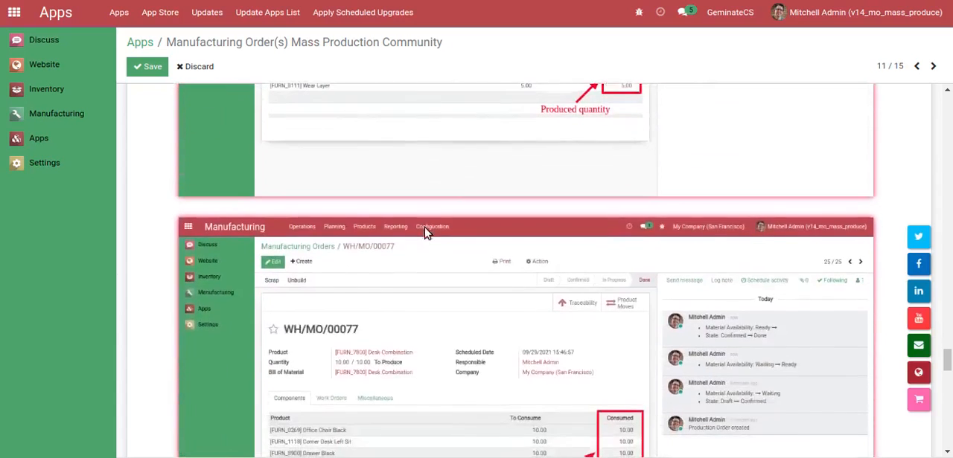
scroll(425, 233, down, 3)
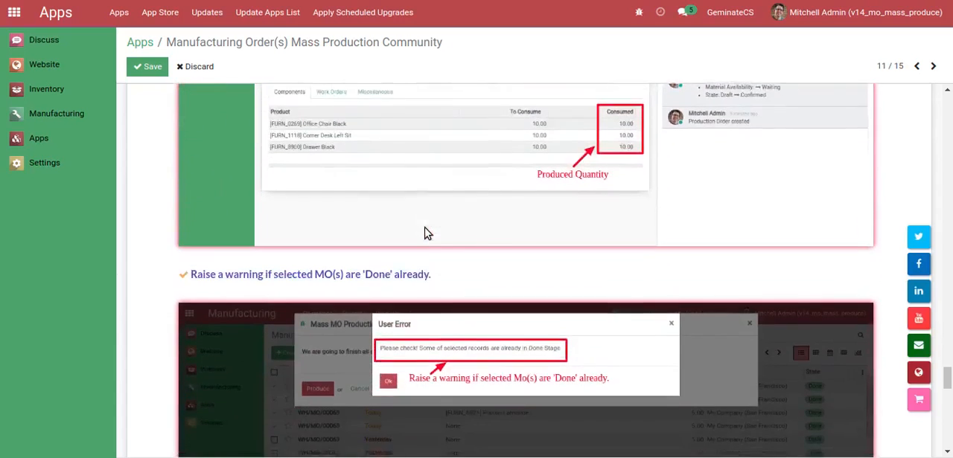
scroll(425, 233, down, 5)
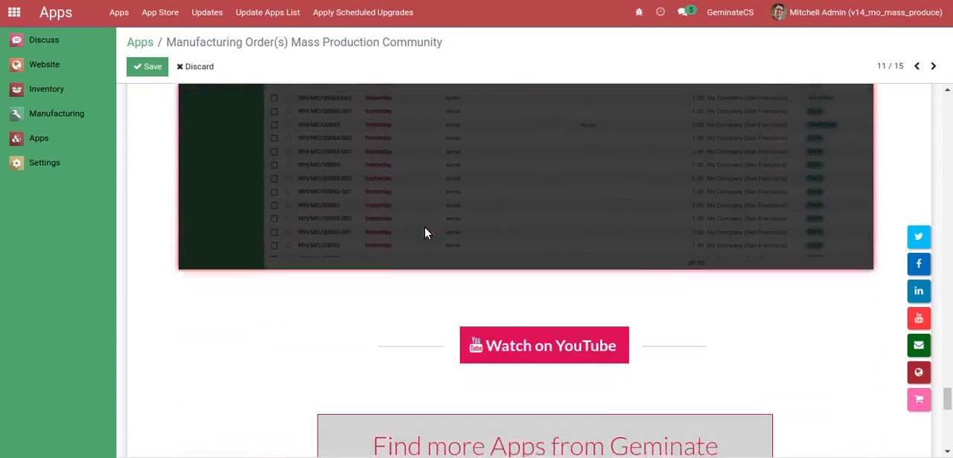
Switch to the Manufacturing app and view its list of manufacturing orders
click(14, 14)
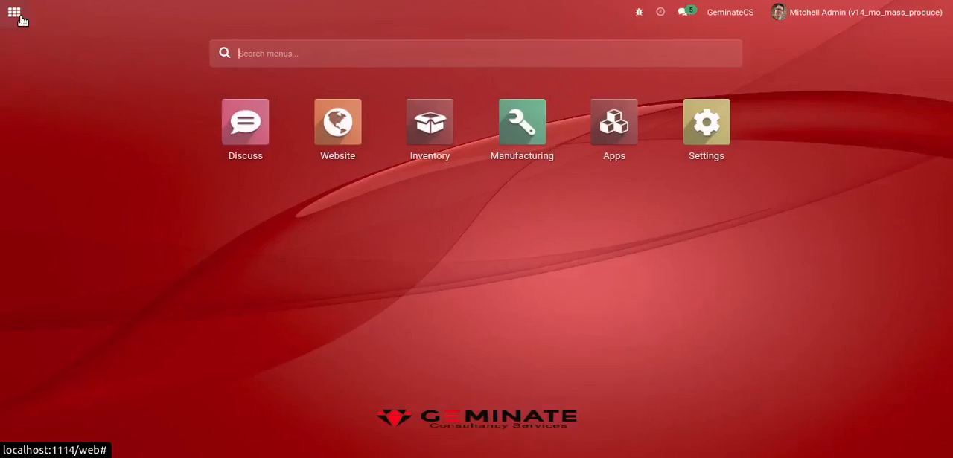
click(528, 136)
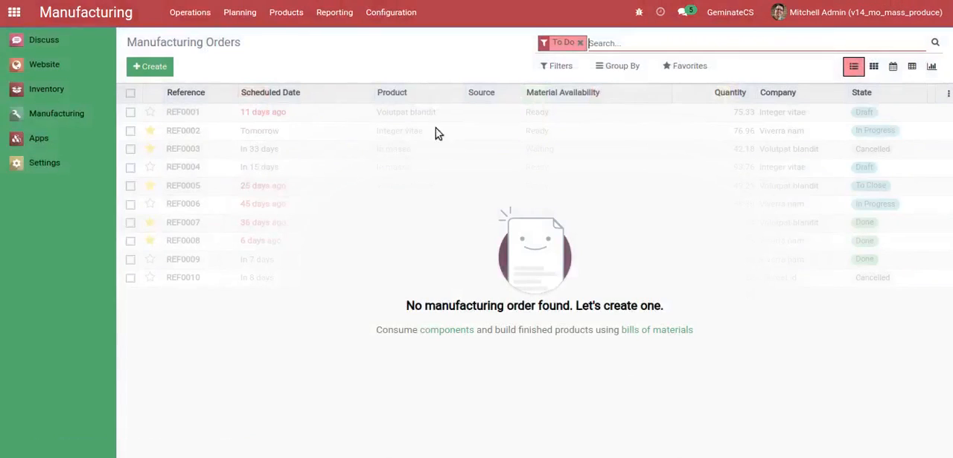
click(203, 26)
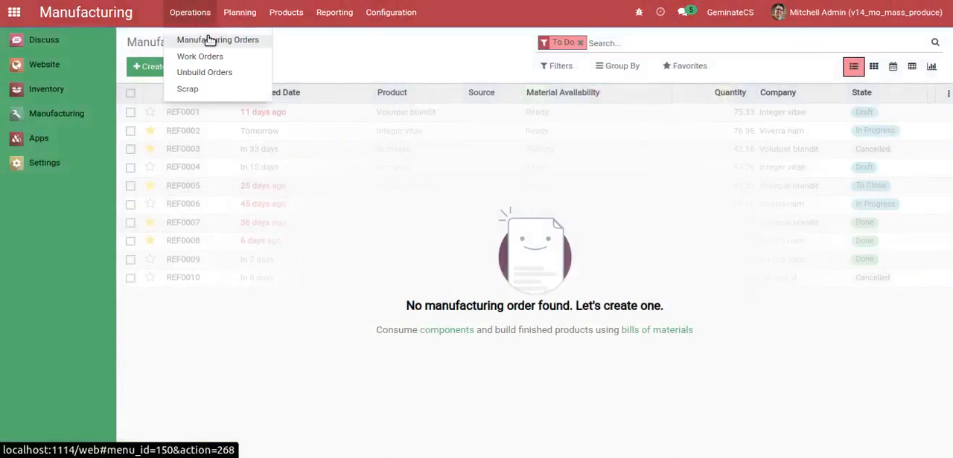
click(181, 35)
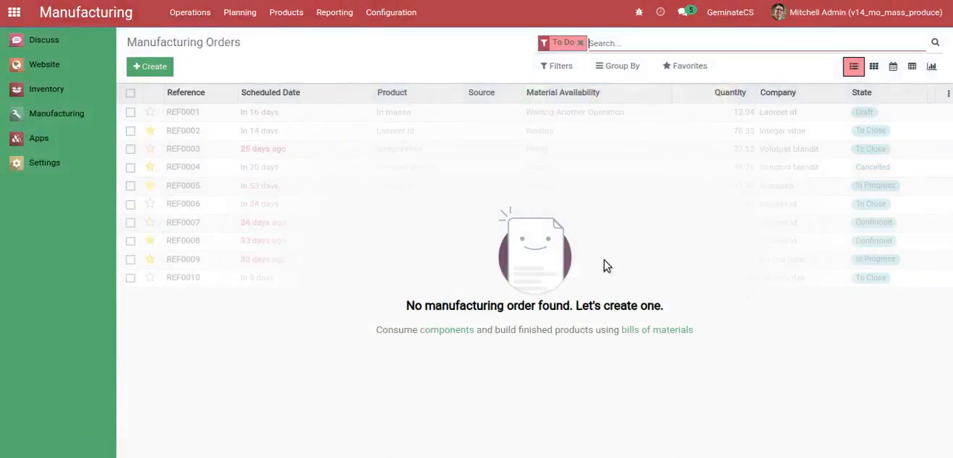
Check the work orders list with its default status filter removed
click(195, 12)
click(215, 56)
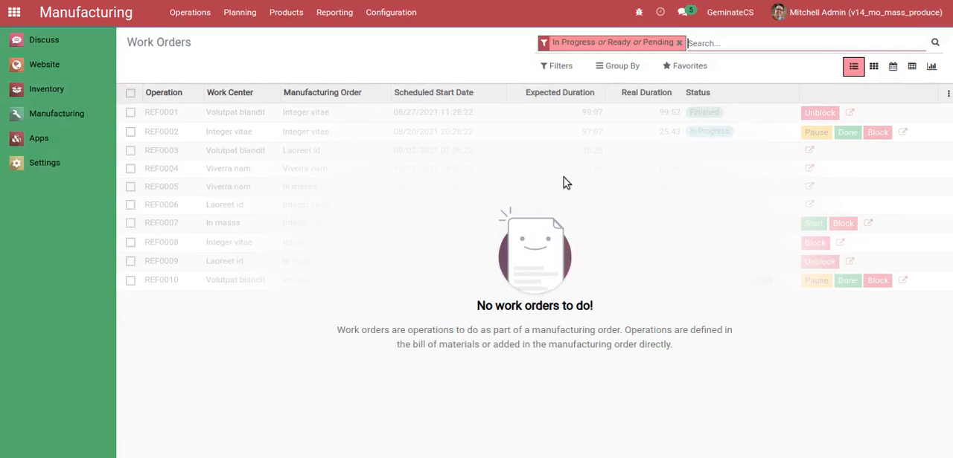
click(680, 42)
Create and save a manufacturing order for the product [FURN_8621] Plastic Laminate with a quantity of 5
click(186, 15)
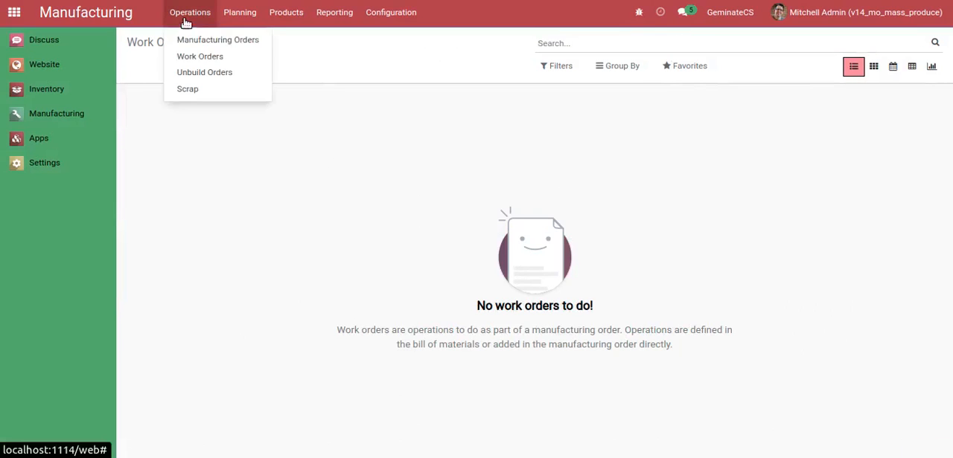
click(195, 39)
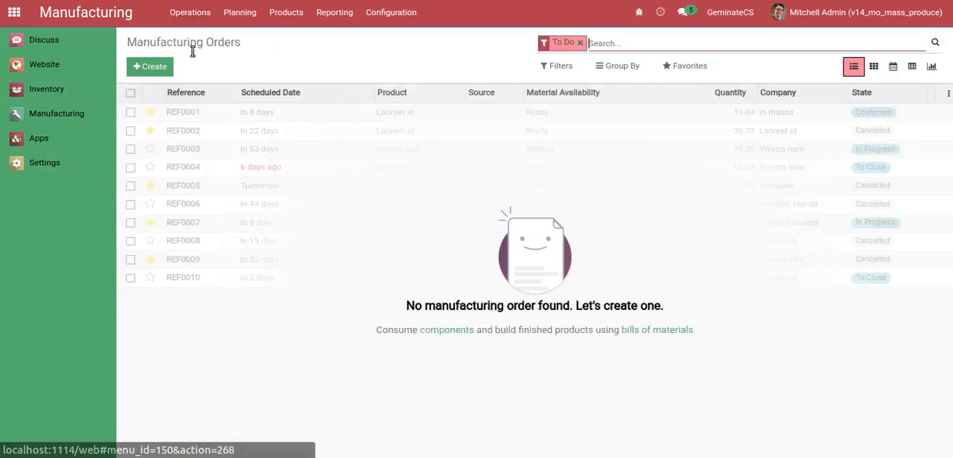
click(155, 67)
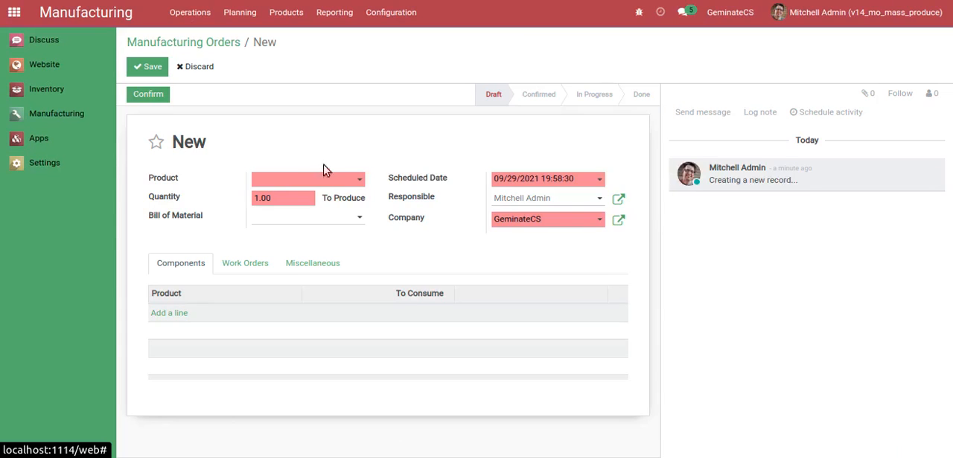
click(306, 183)
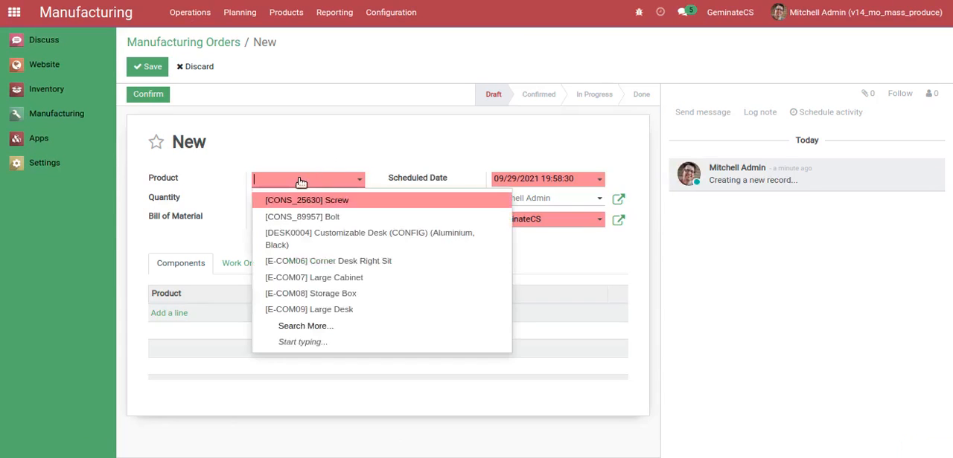
text(pl)
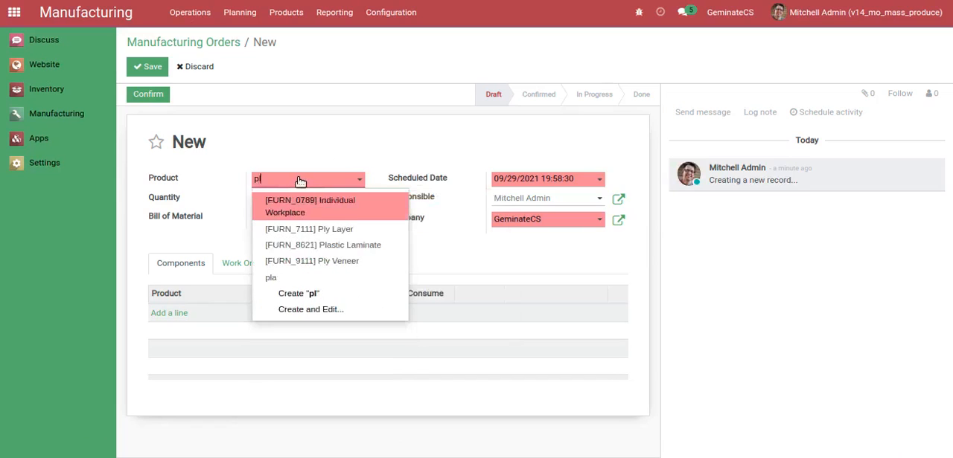
click(322, 246)
click(277, 205)
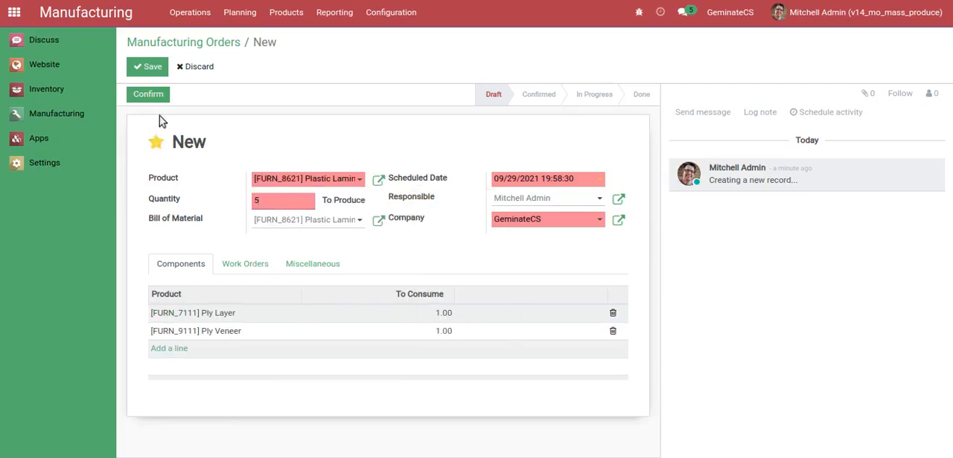
click(146, 67)
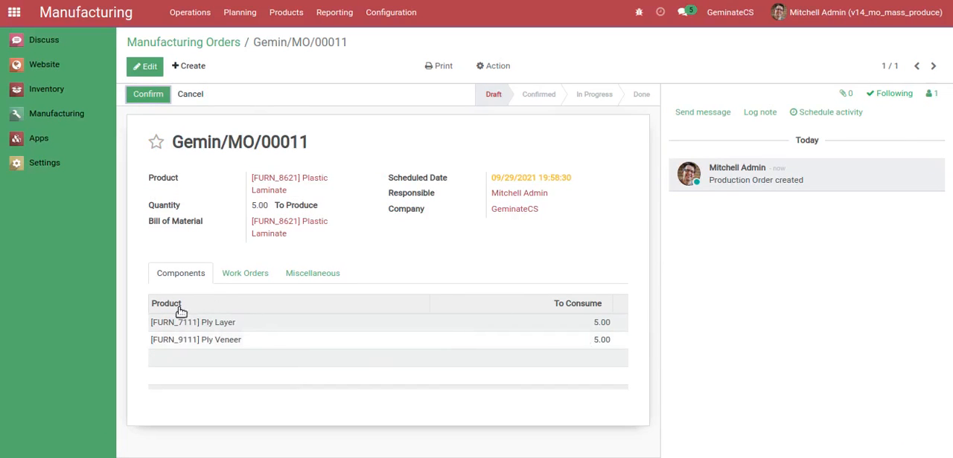
Review the new order's work orders, confirm the manufacturing order, and sort the work orders by operation
click(235, 276)
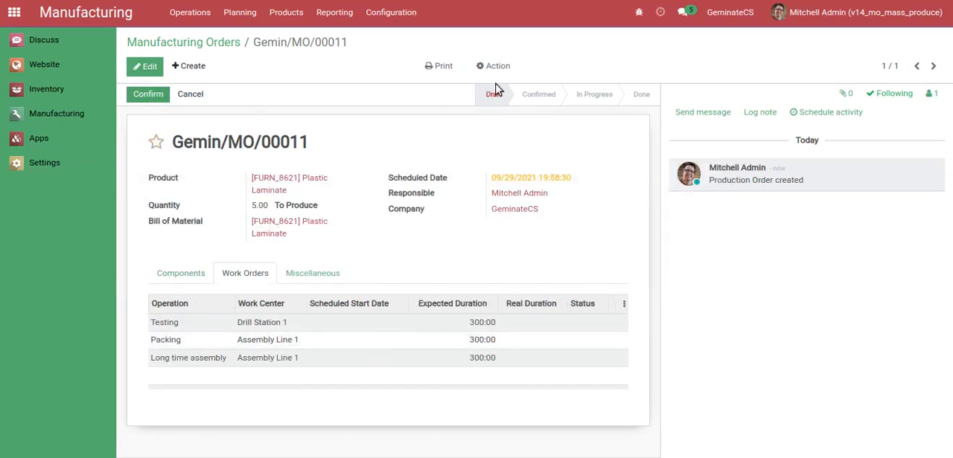
click(148, 98)
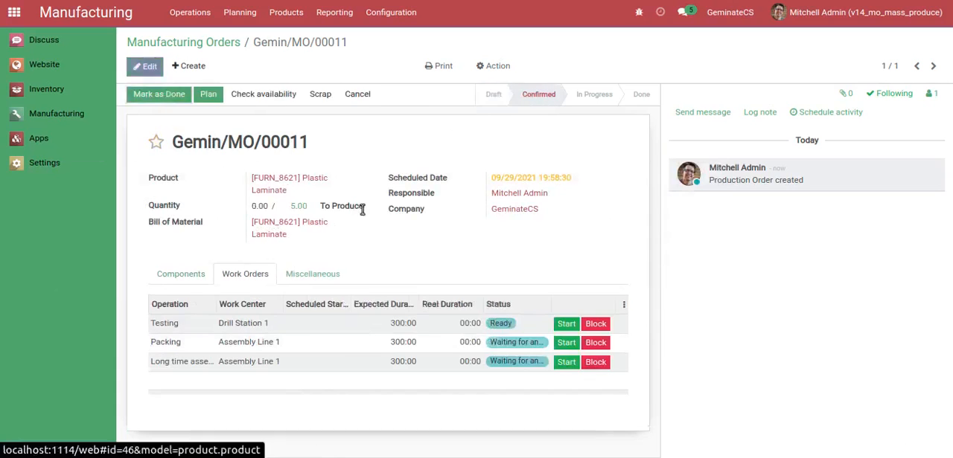
click(189, 305)
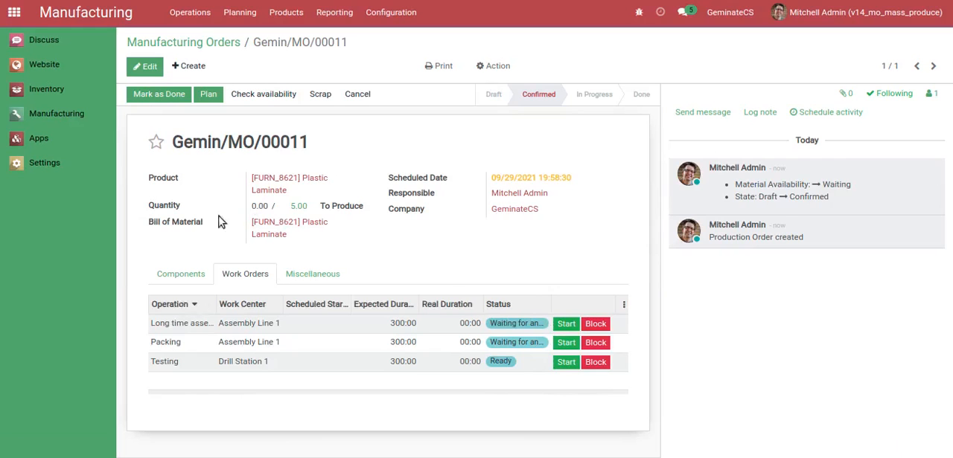
Look at the order's Plastic Laminate product record, then return to the order and check its component availability
click(294, 185)
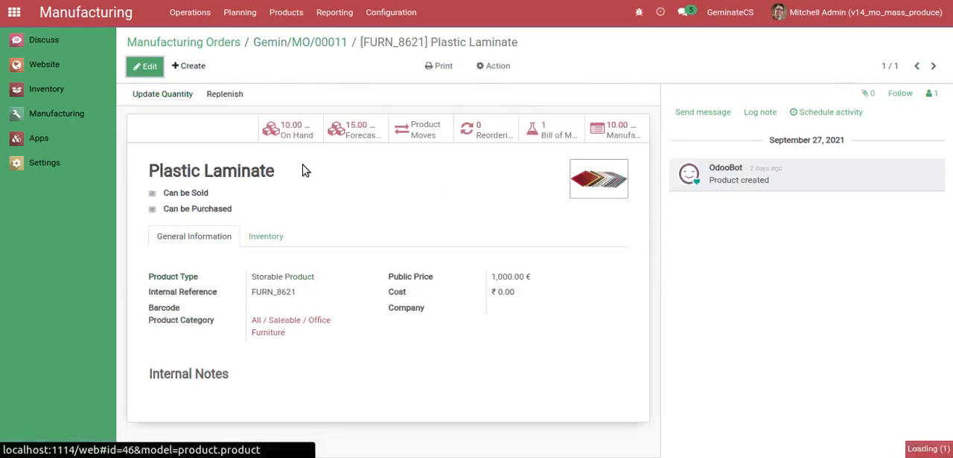
click(304, 42)
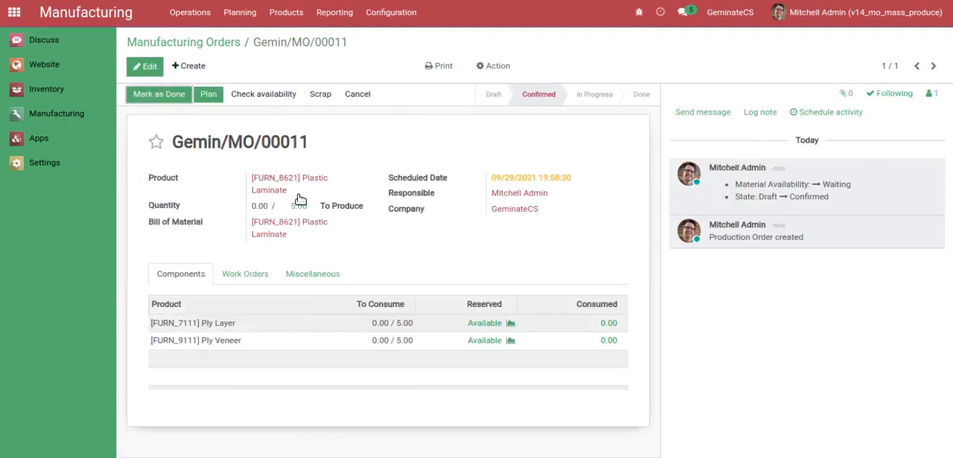
click(257, 94)
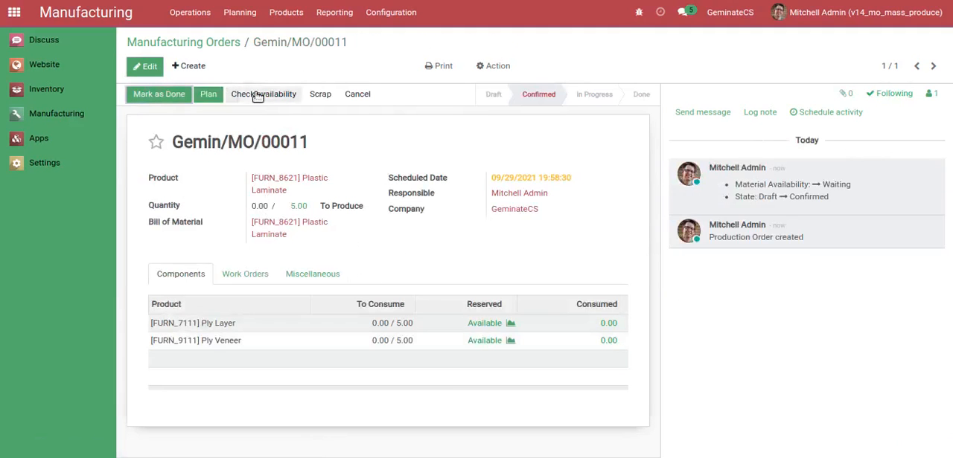
Plan the Plastic Laminate manufacturing order's work orders and finish the order with the Mass MO Production action
click(209, 95)
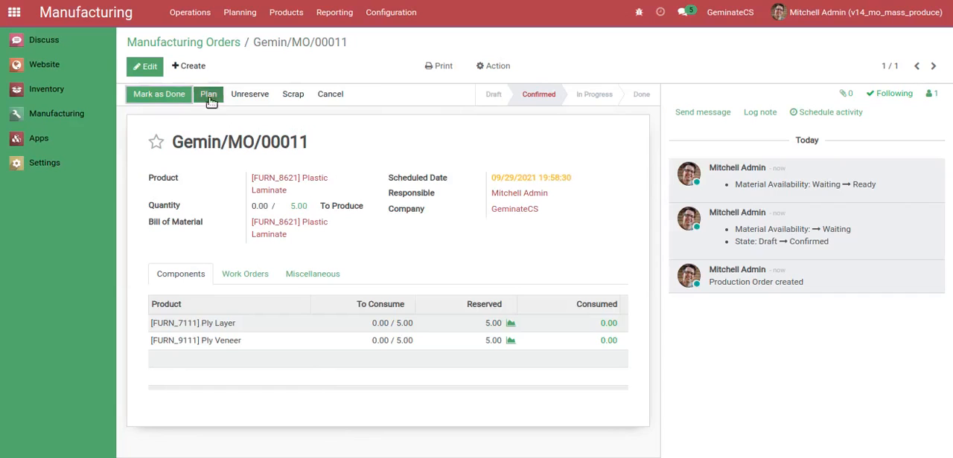
click(488, 69)
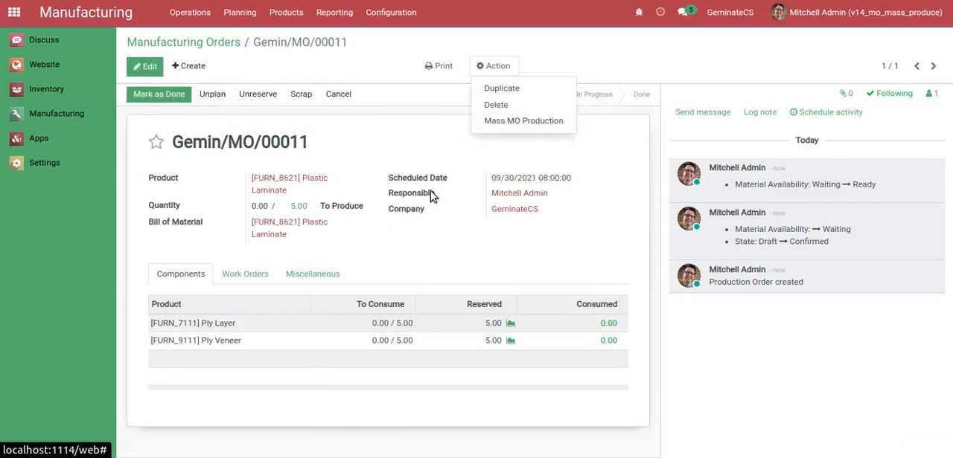
click(252, 274)
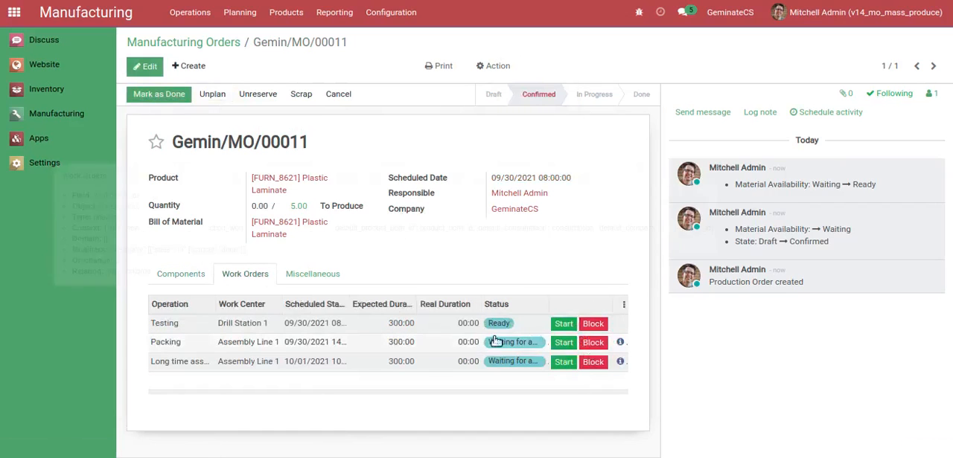
click(487, 67)
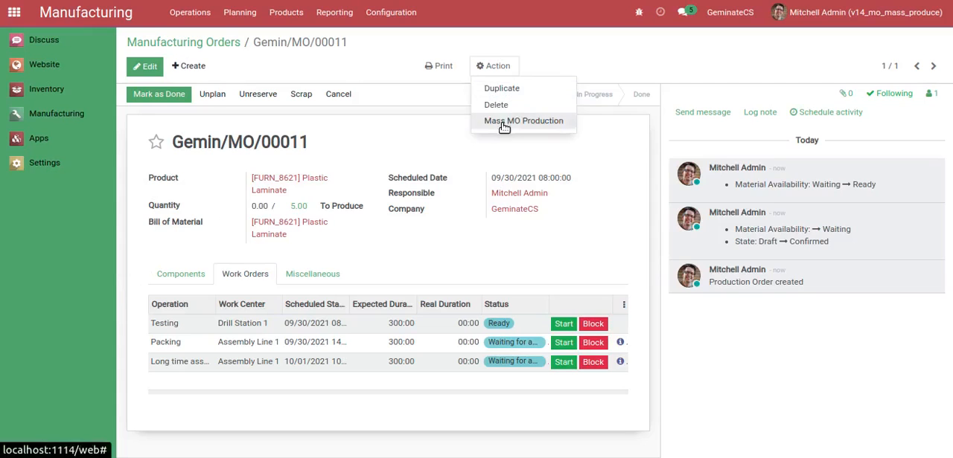
click(503, 125)
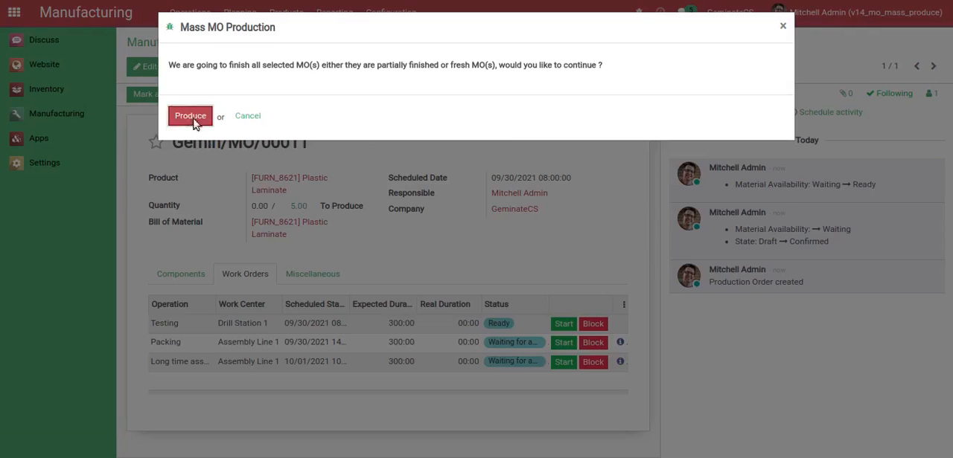
click(191, 116)
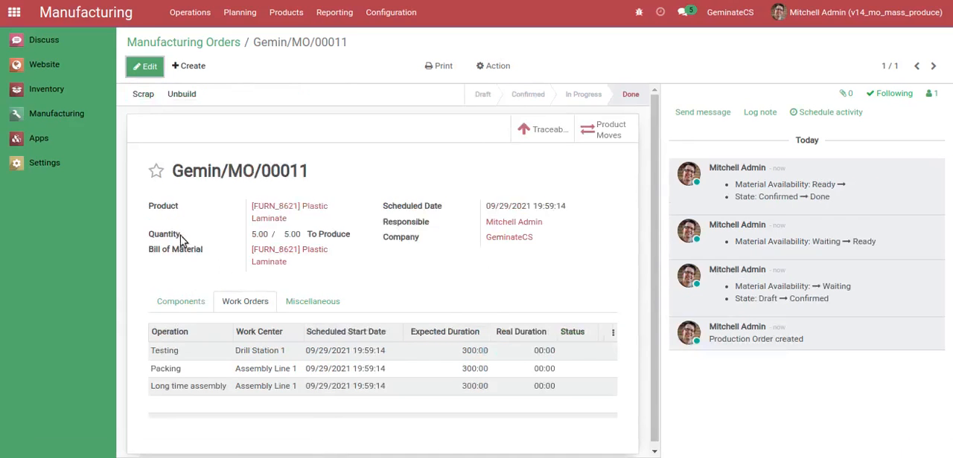
Check the finished order's components and product record, and list all manufacturing orders without the To Do filter
click(170, 298)
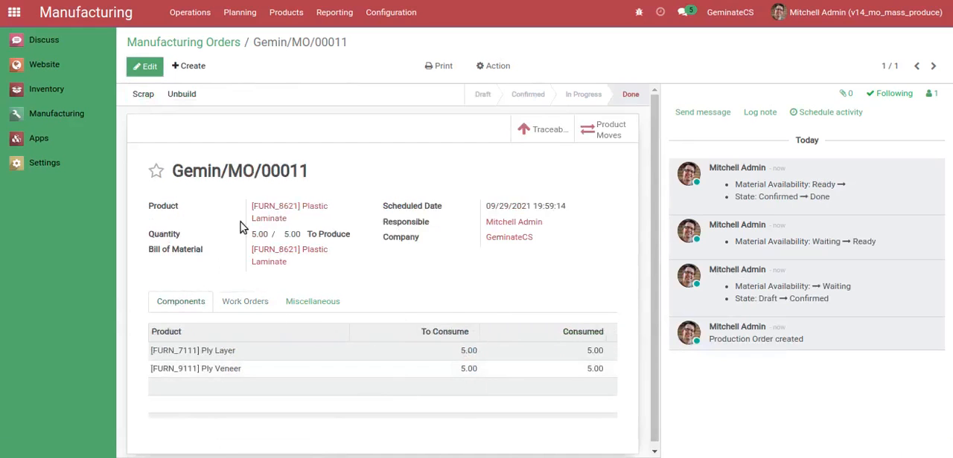
click(317, 208)
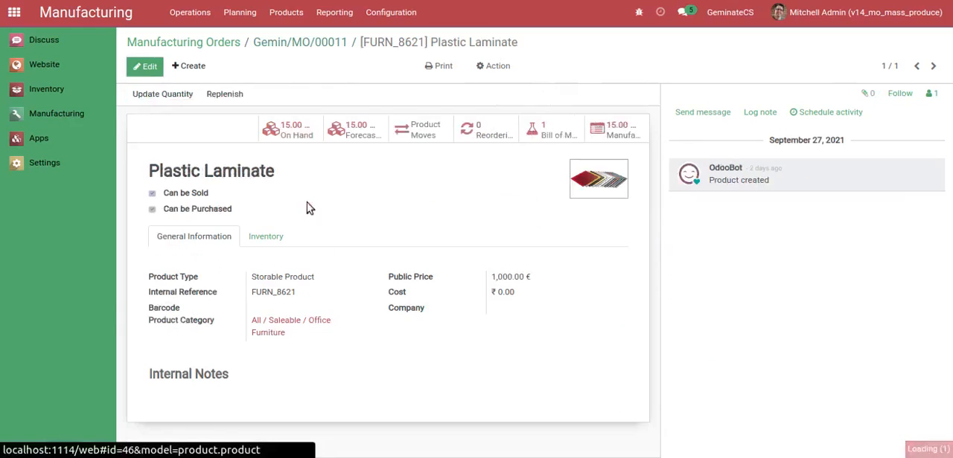
click(304, 42)
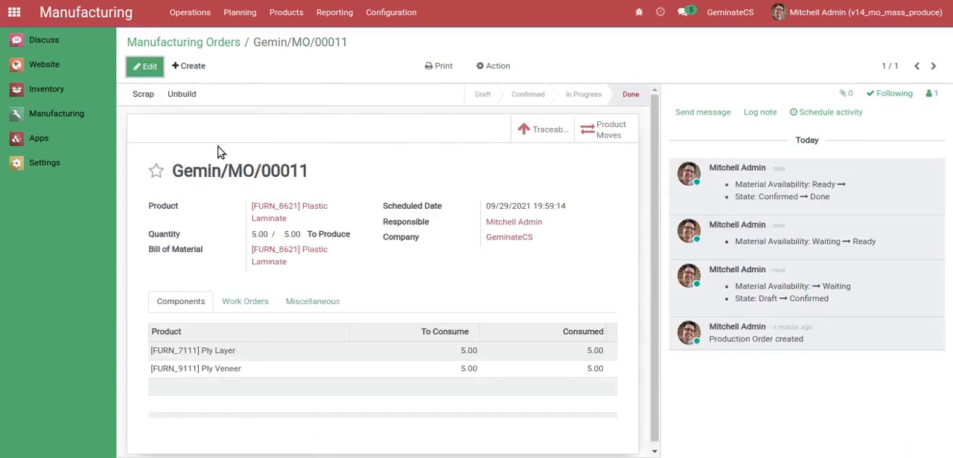
click(183, 43)
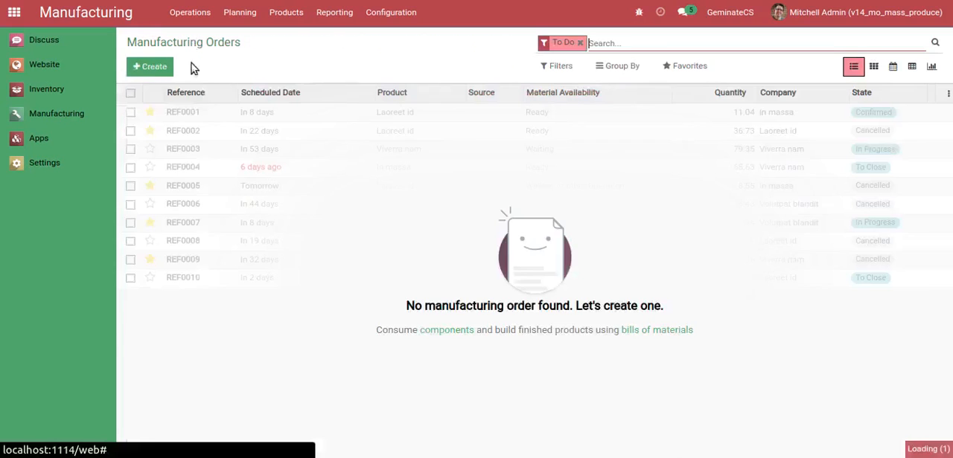
click(580, 43)
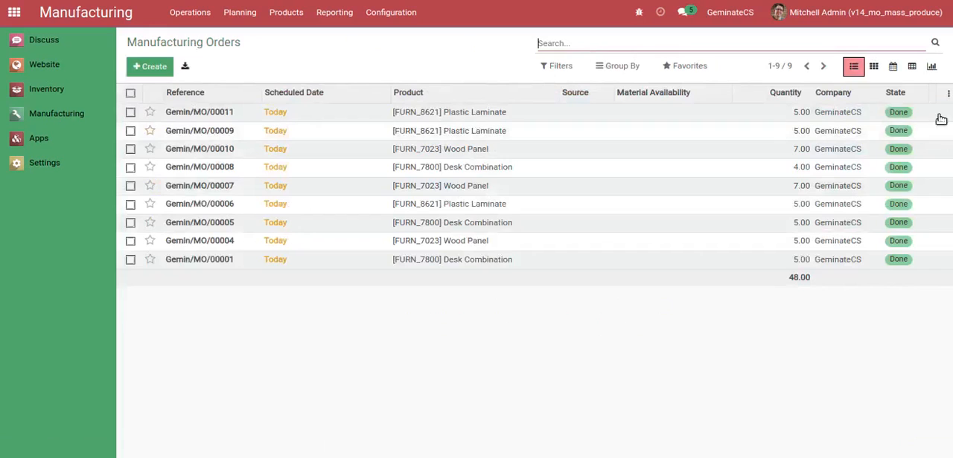
Create and save a manufacturing order for the product [FURN_7023] Wood Panel with a quantity of 7
click(149, 66)
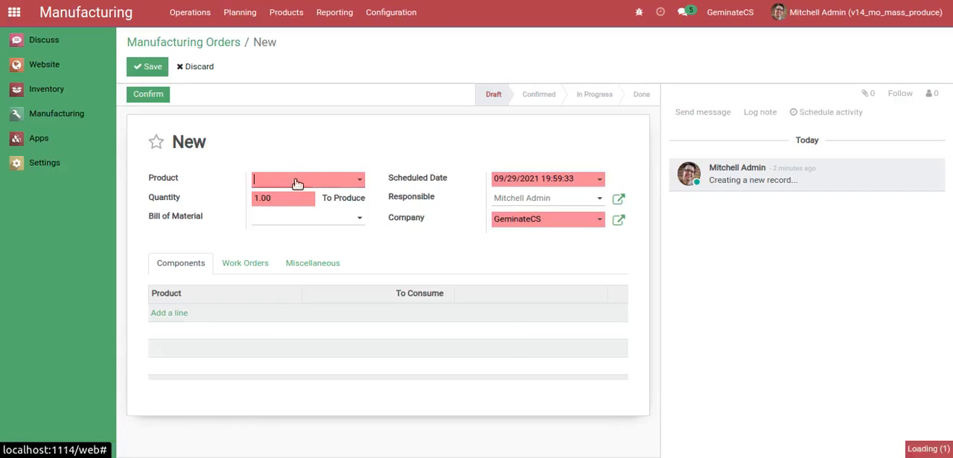
click(295, 181)
text(wood)
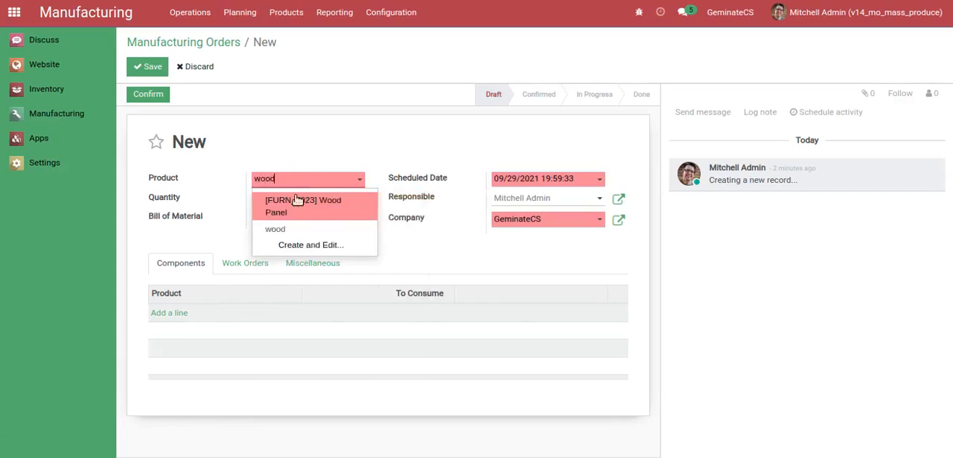
click(296, 201)
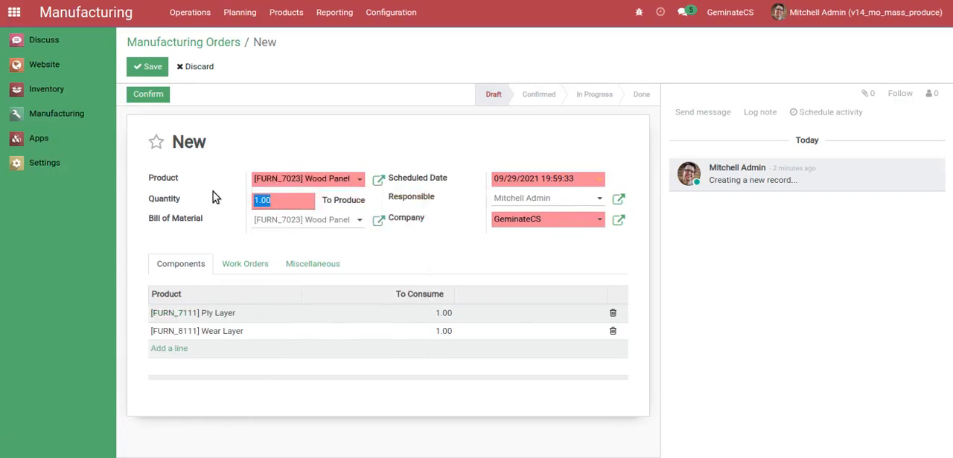
text(7)
click(151, 67)
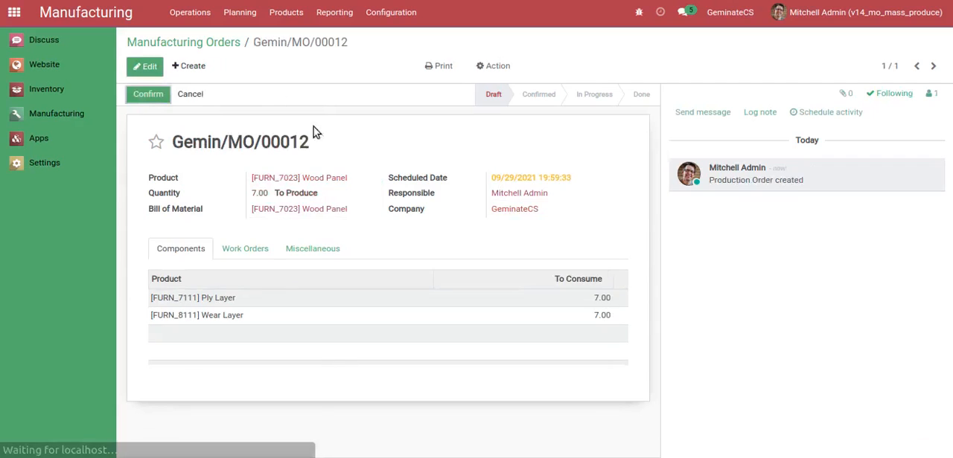
Confirm the Wood Panel manufacturing order, reviewing its work orders and components before and after confirmation
click(231, 248)
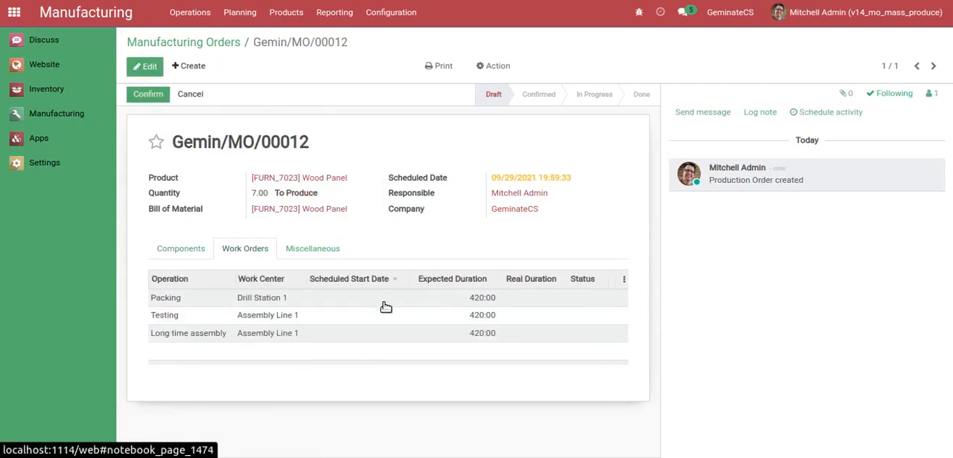
click(197, 258)
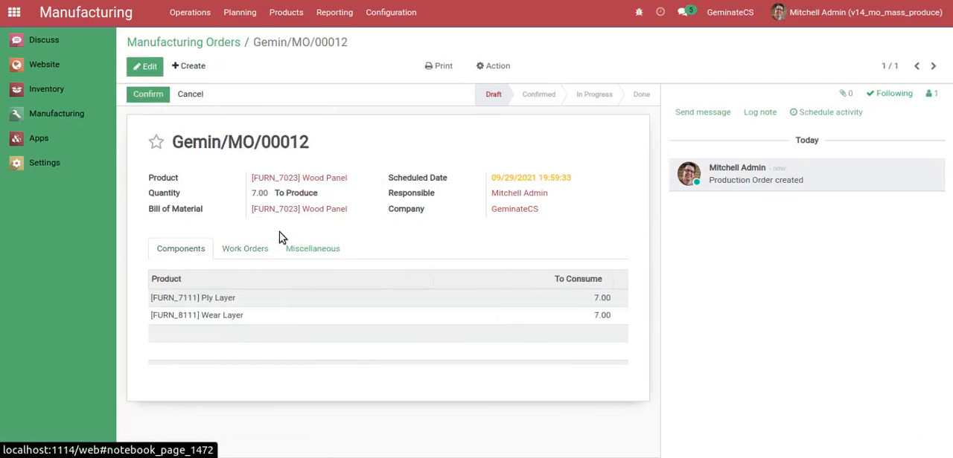
click(146, 94)
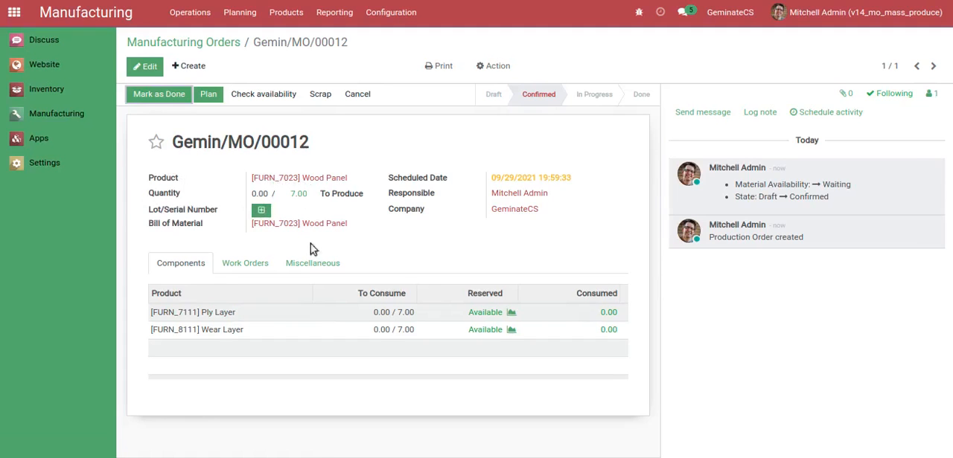
click(255, 265)
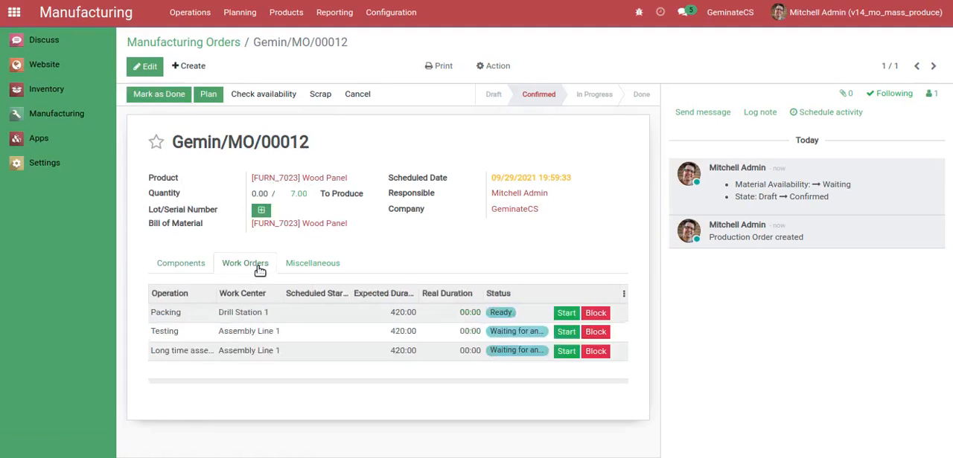
click(166, 265)
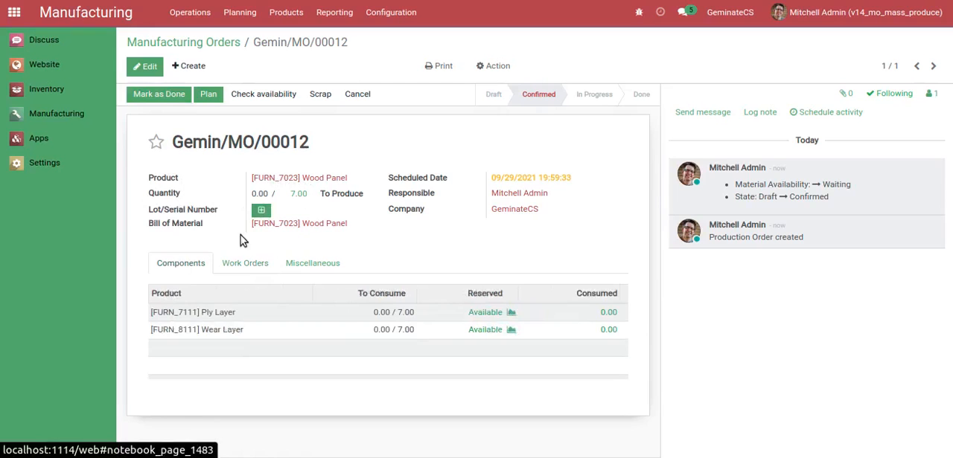
Create and save a manufacturing order for the product [FURN_7800] Desk Combination with a quantity of 4
click(192, 66)
click(308, 182)
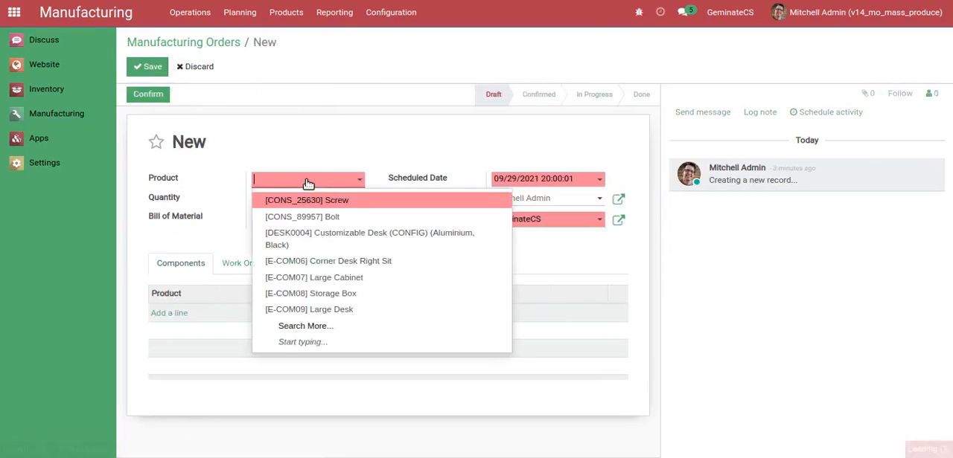
text(desk com)
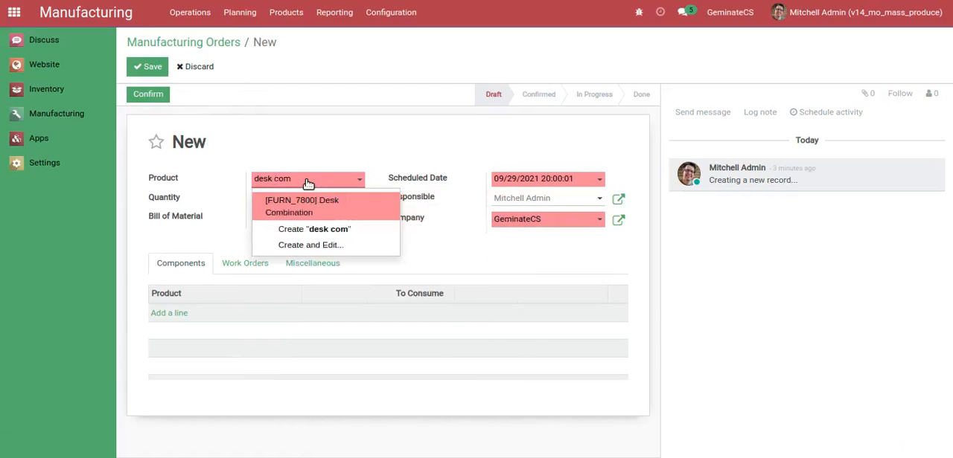
click(306, 201)
click(289, 206)
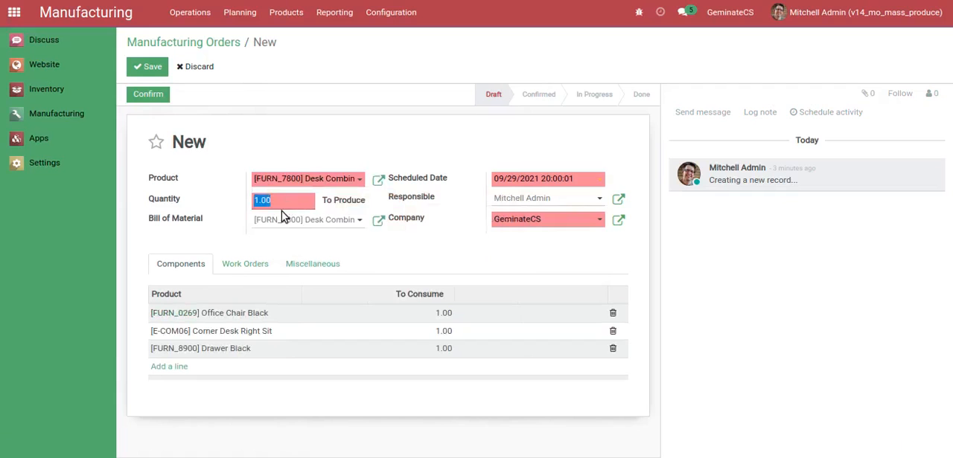
text(4)
click(141, 69)
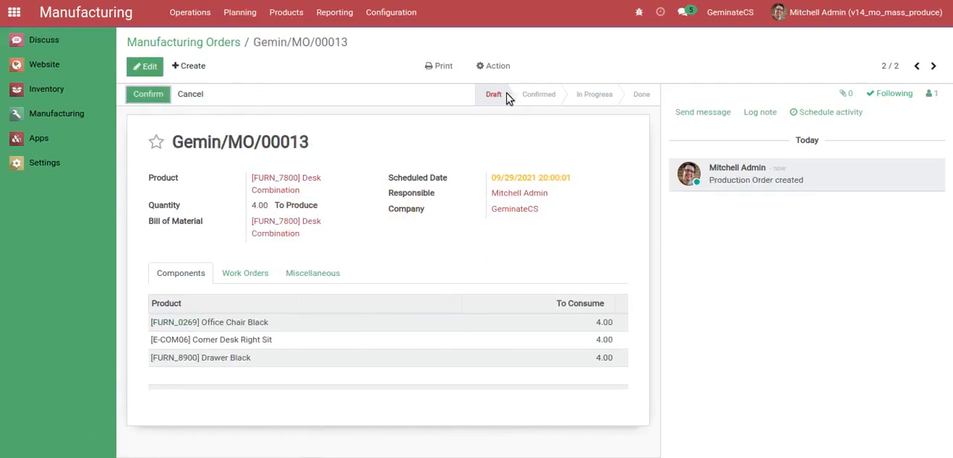
Confirm the Desk Combination manufacturing order and review its components and work orders
click(257, 276)
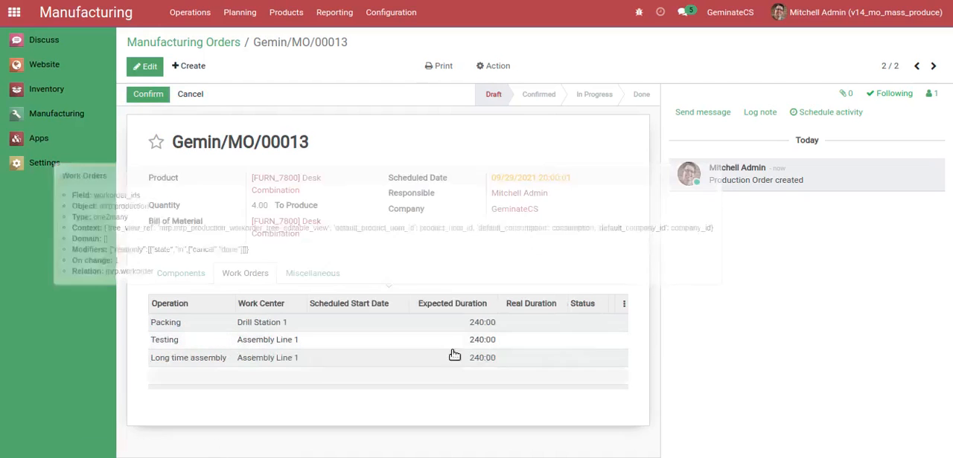
click(145, 97)
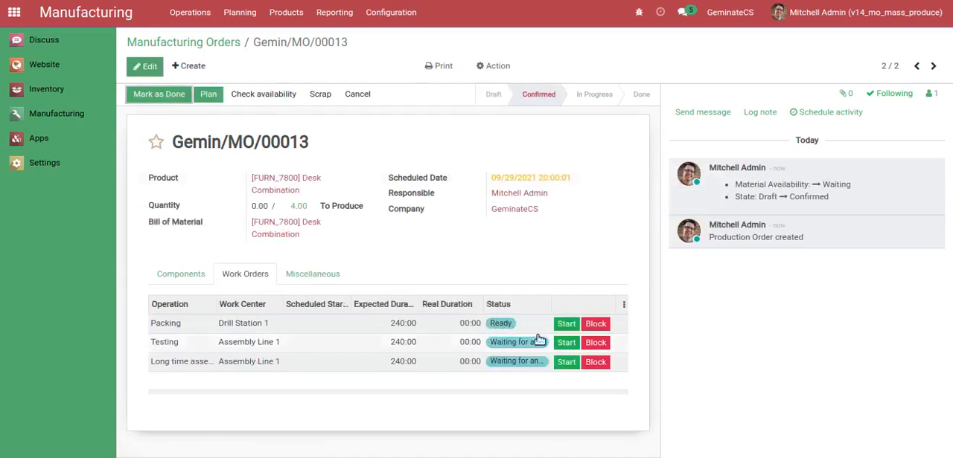
click(185, 276)
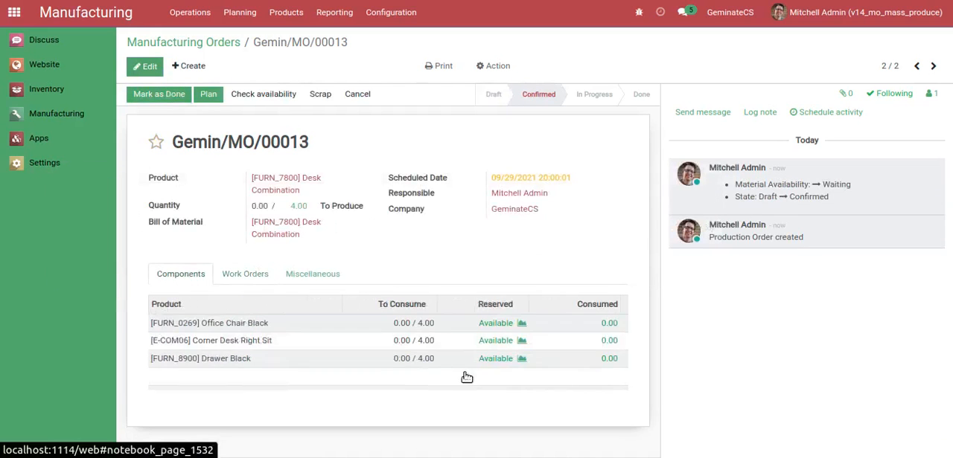
click(227, 276)
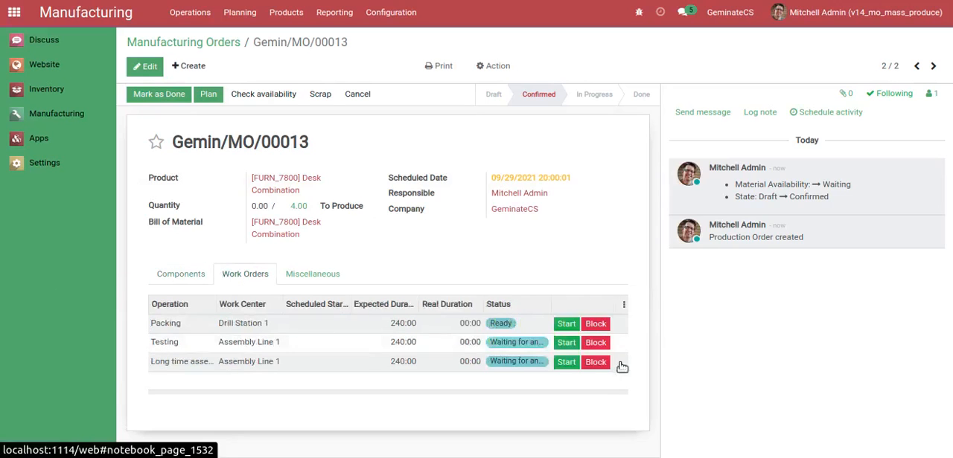
Start the order's Packing, Testing and Long time assembly work orders, and look at one work order's time tracking details
click(565, 324)
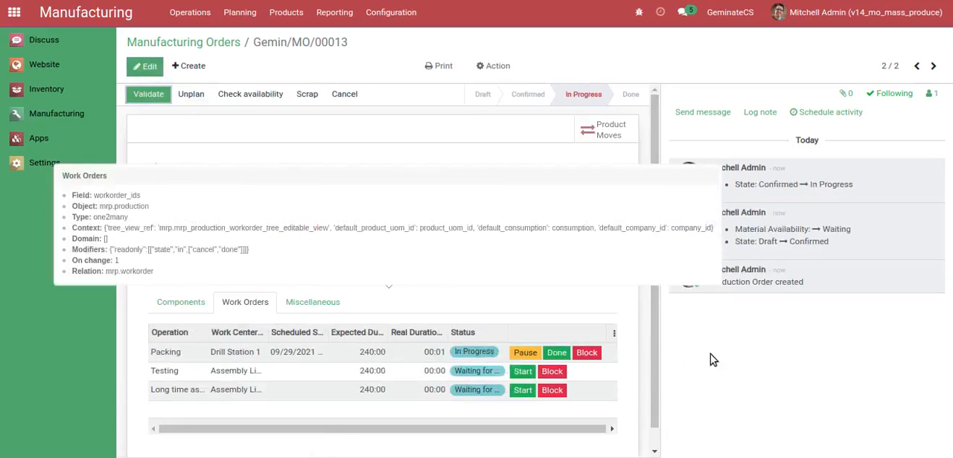
click(523, 371)
click(524, 391)
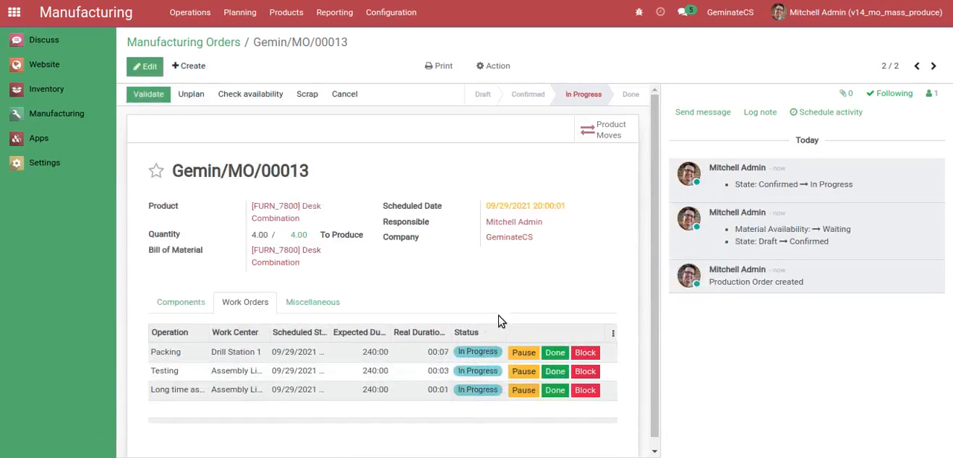
key(F5)
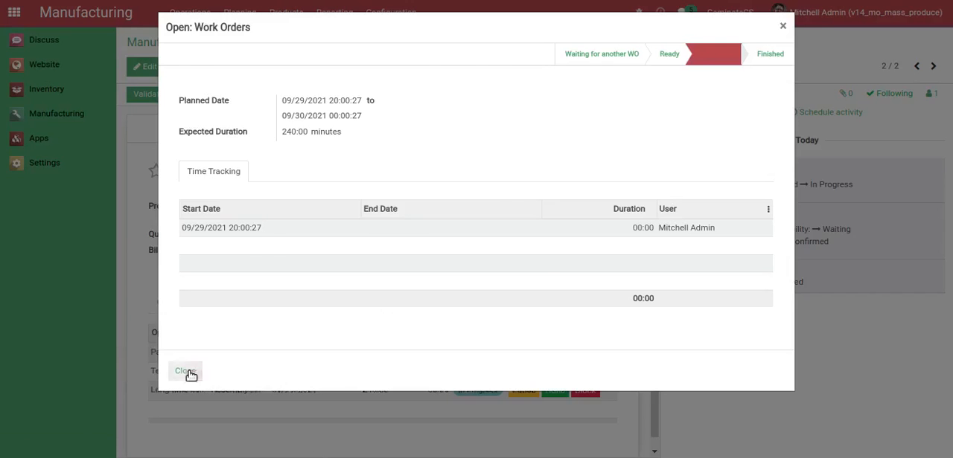
click(187, 372)
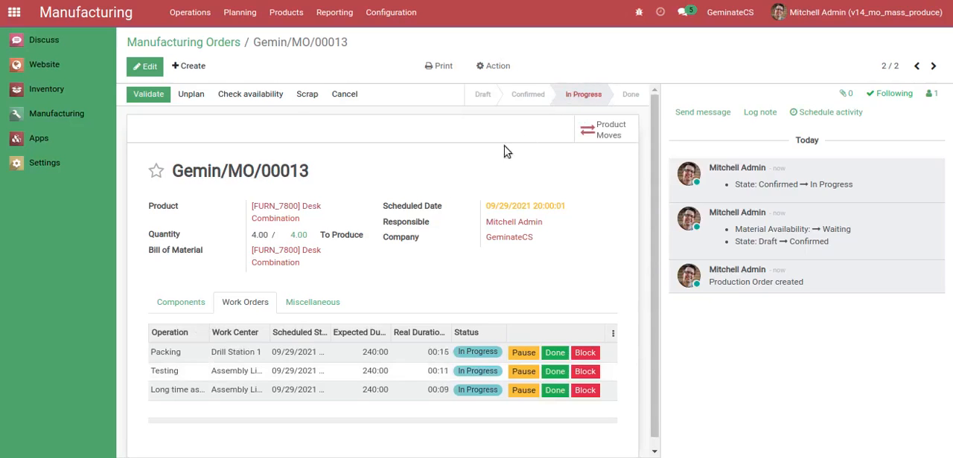
Create and save a manufacturing order for the product [FURN_8621] Plastic Laminate with a quantity of 15
click(192, 65)
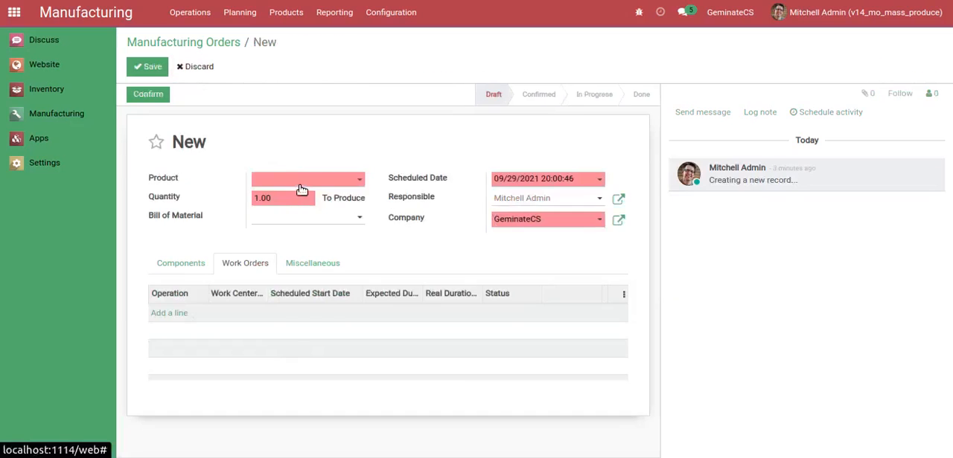
click(301, 186)
text(pl)
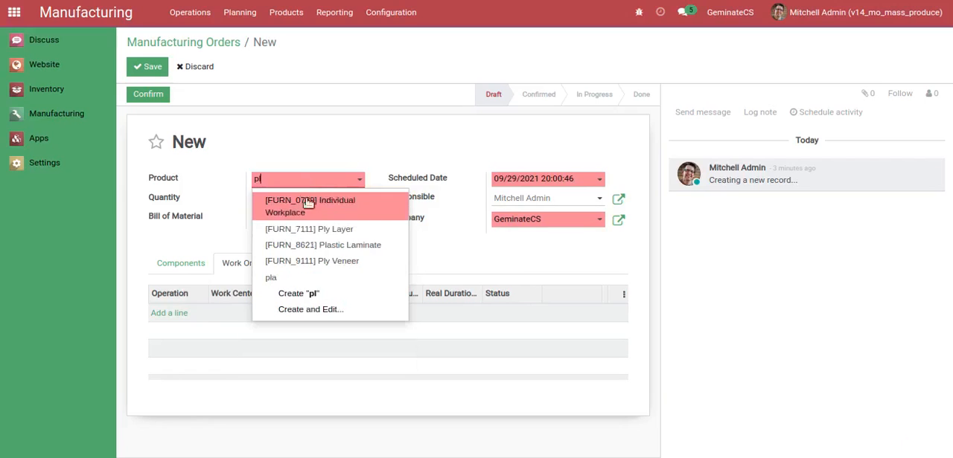
click(336, 261)
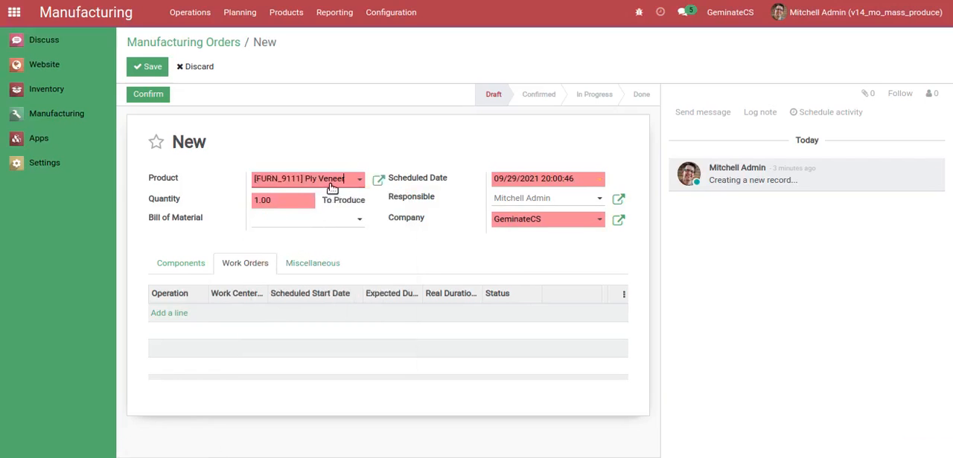
key(BackSpace)
key(BackSpace)
key(BackSpace)
key(BackSpace)
key(BackSpace)
key(BackSpace)
key(BackSpace)
key(BackSpace)
key(BackSpace)
key(BackSpace)
key(BackSpace)
key(BackSpace)
key(BackSpace)
key(BackSpace)
key(BackSpace)
key(BackSpace)
key(BackSpace)
key(BackSpace)
key(BackSpace)
key(BackSpace)
text(pla)
click(340, 218)
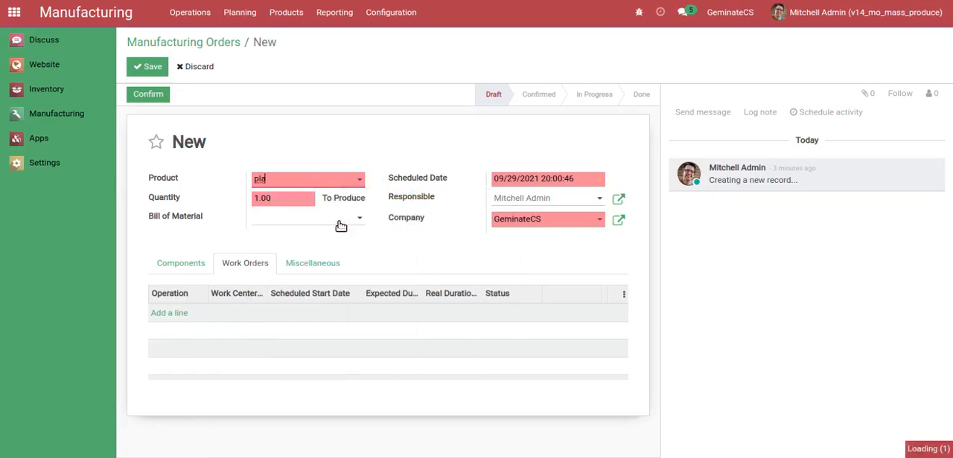
click(289, 202)
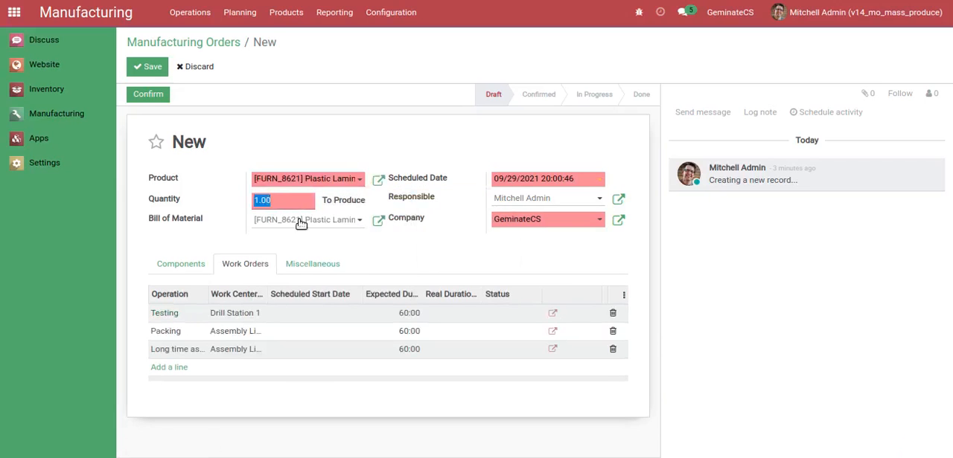
text(15)
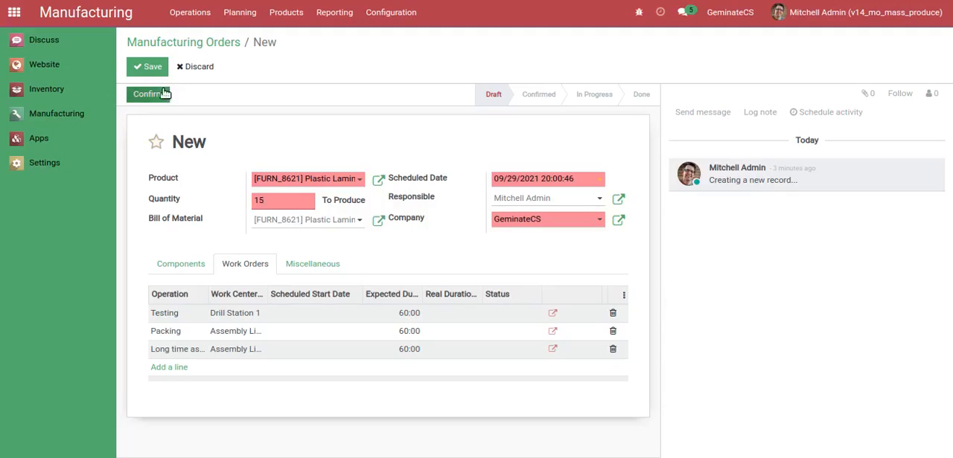
click(157, 73)
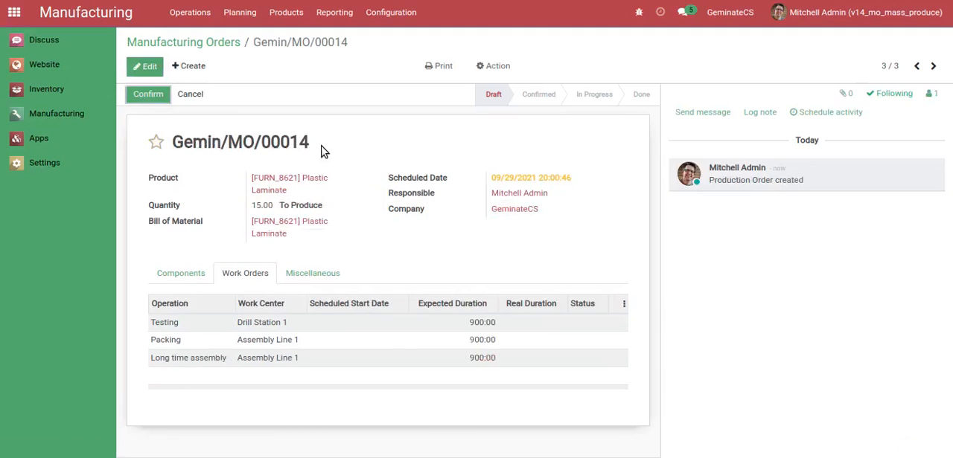
Confirm the Plastic Laminate manufacturing order and review its components
click(148, 94)
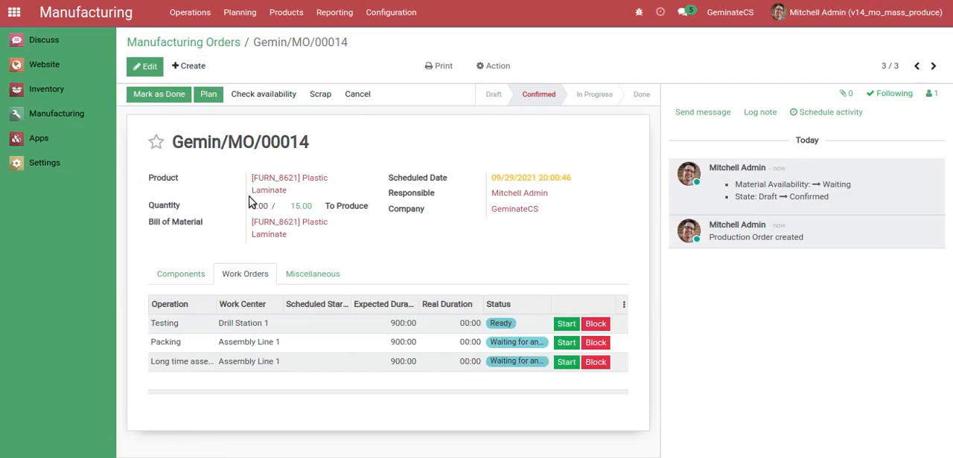
click(181, 274)
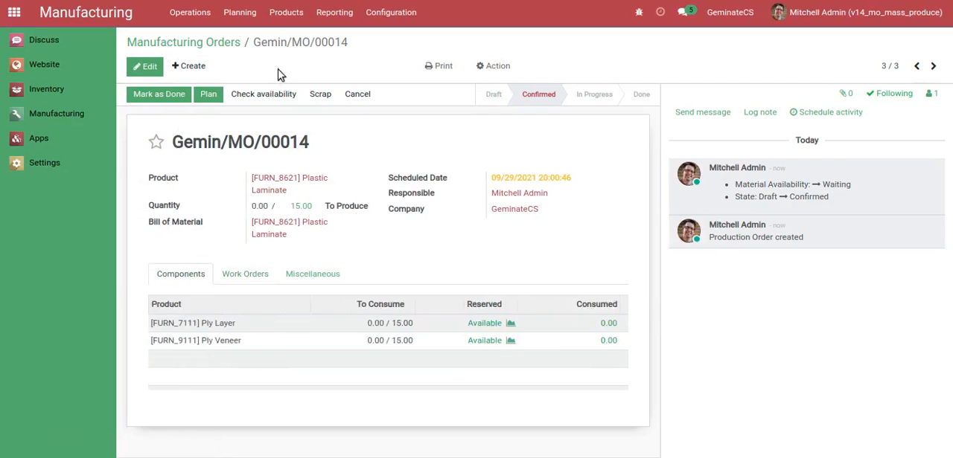
click(212, 46)
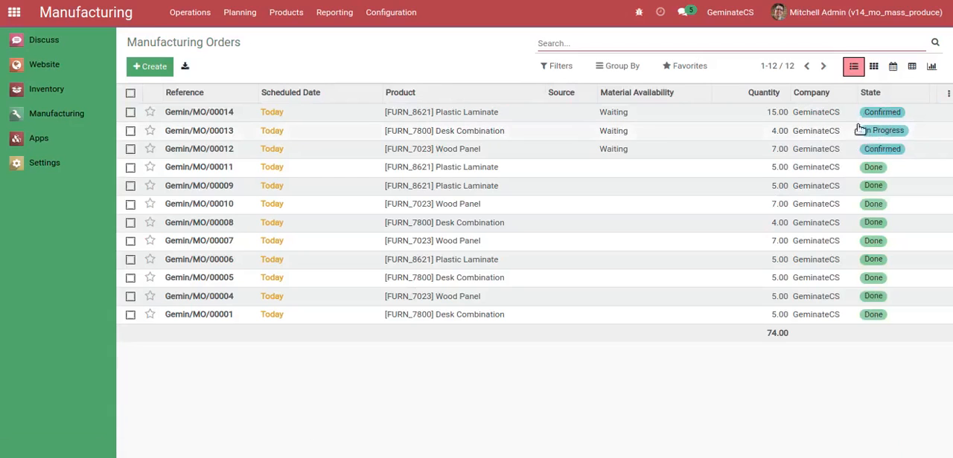
Run Mass MO Production on the confirmed Plastic Laminate, in-progress Desk Combination and confirmed Wood Panel orders
click(131, 112)
click(130, 131)
click(130, 149)
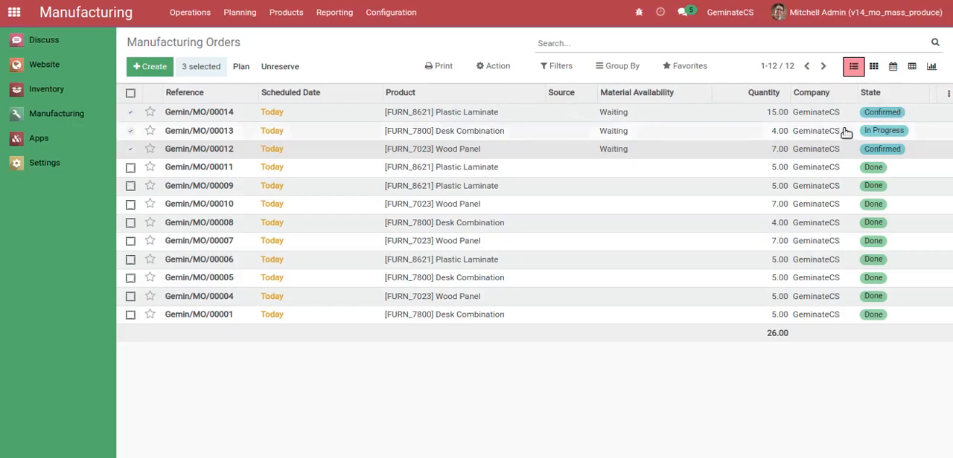
click(498, 66)
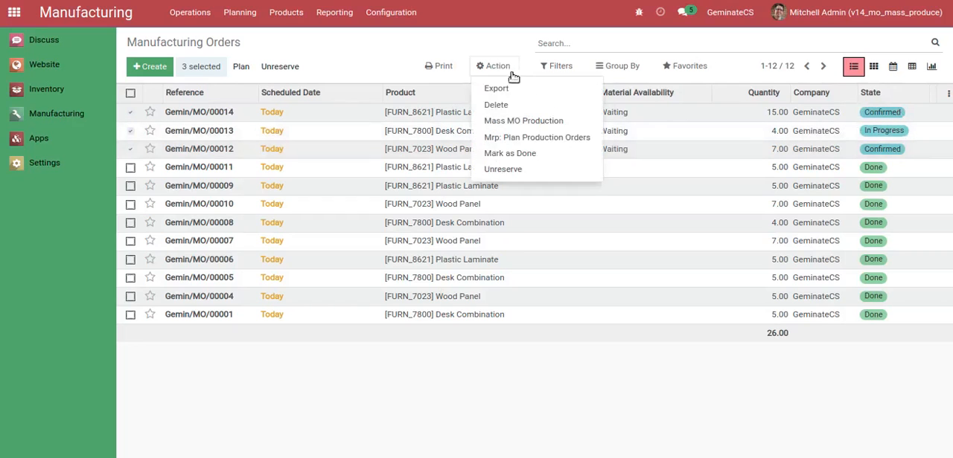
click(506, 123)
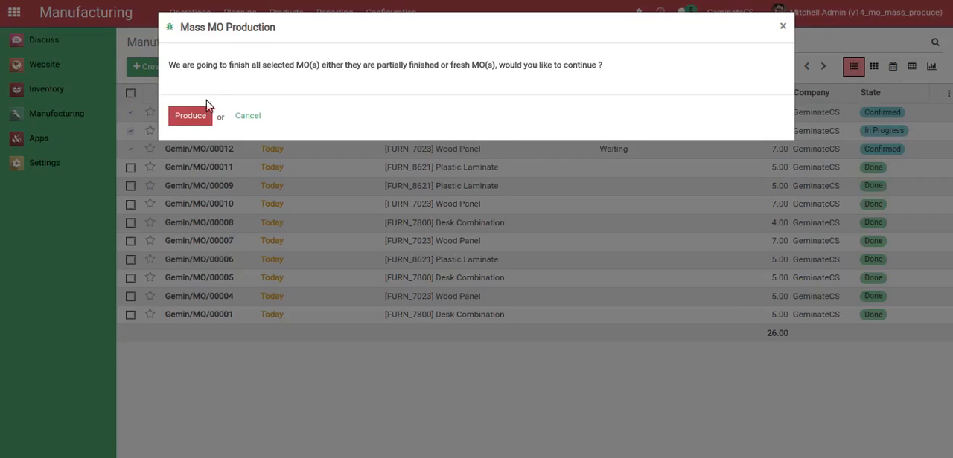
click(191, 119)
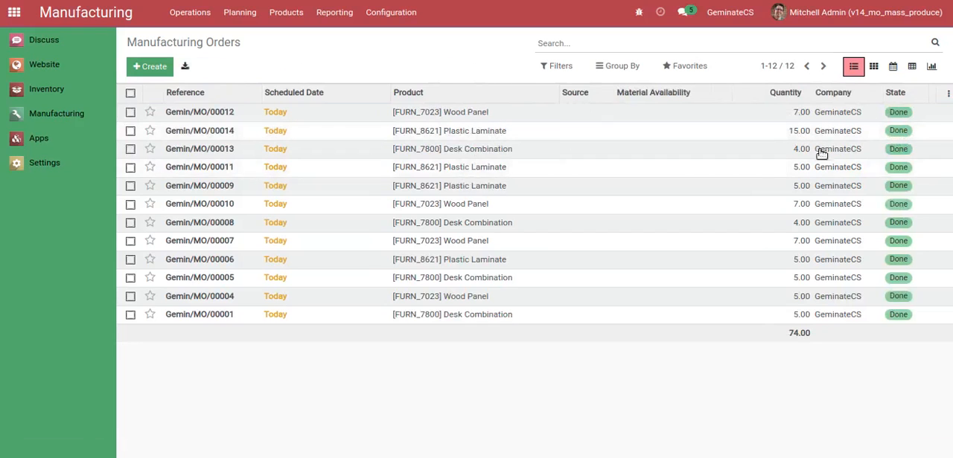
Review the mass-produced Wood Panel, Plastic Laminate and Desk Combination orders, checking their components and the Wood Panel order's work orders
click(650, 119)
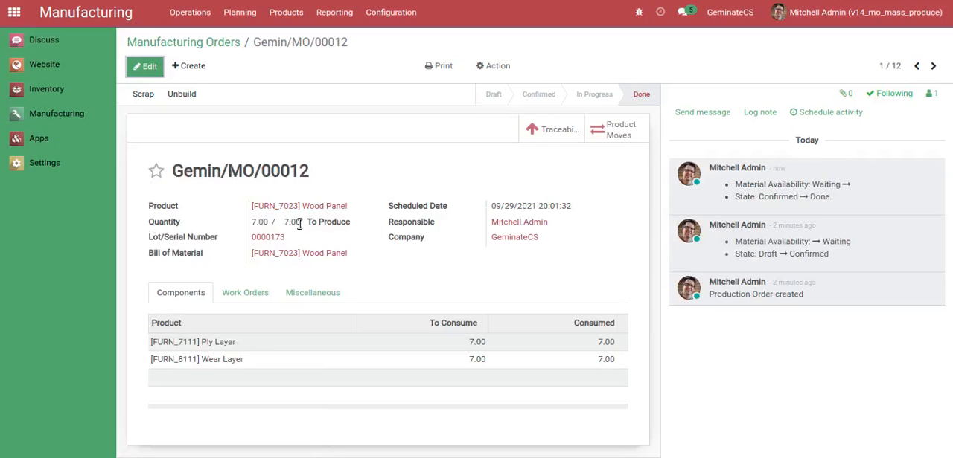
click(253, 297)
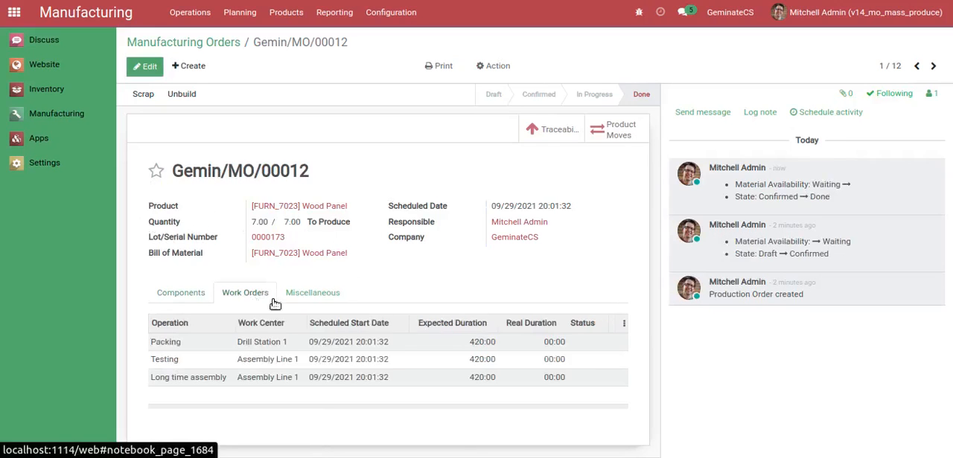
click(211, 298)
click(933, 65)
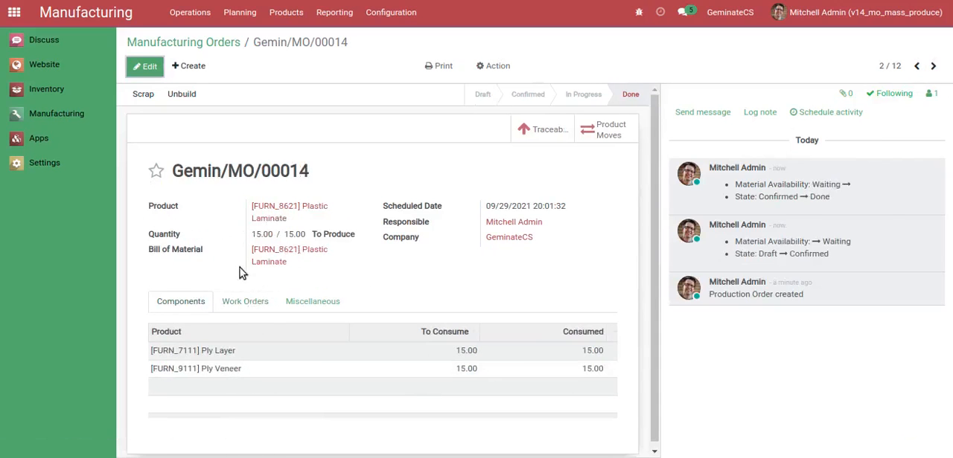
click(933, 65)
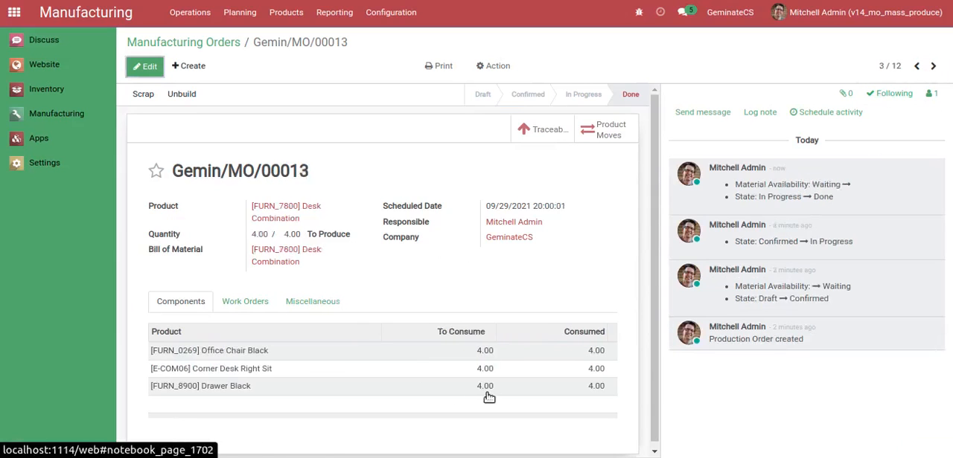
click(211, 42)
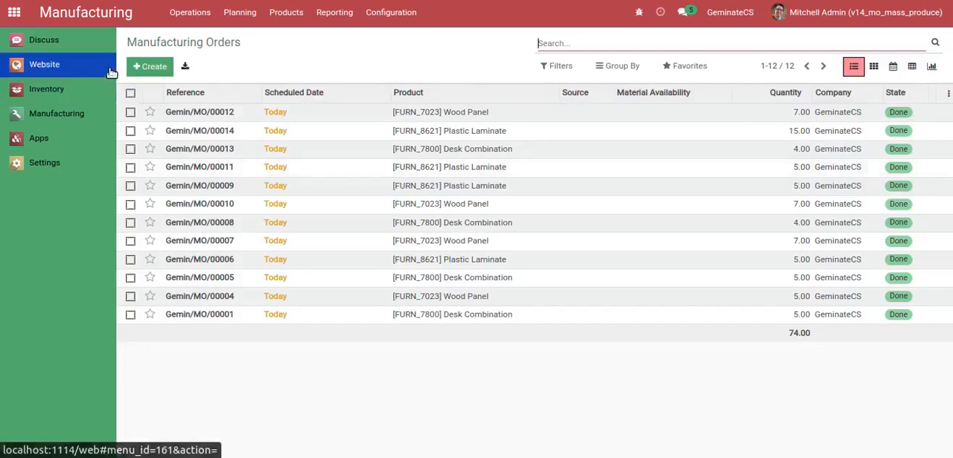
Try to run Mass MO Production on all listed manufacturing orders that are already done
click(130, 93)
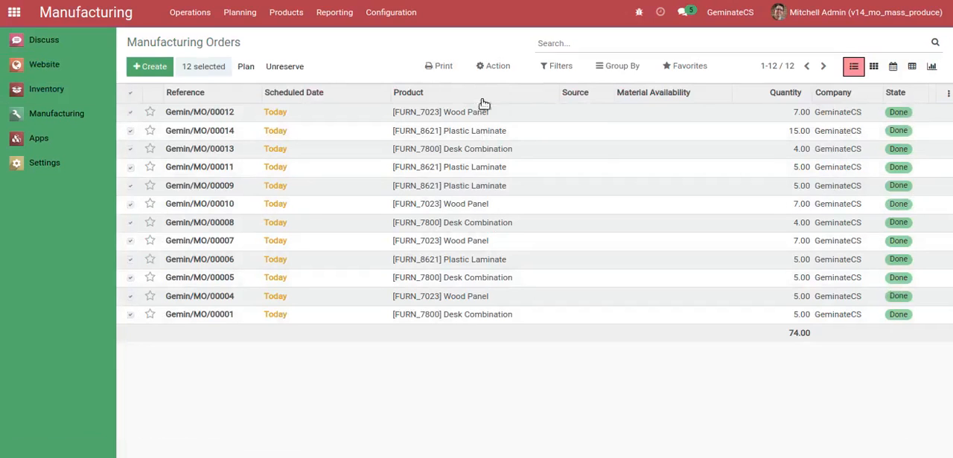
click(488, 70)
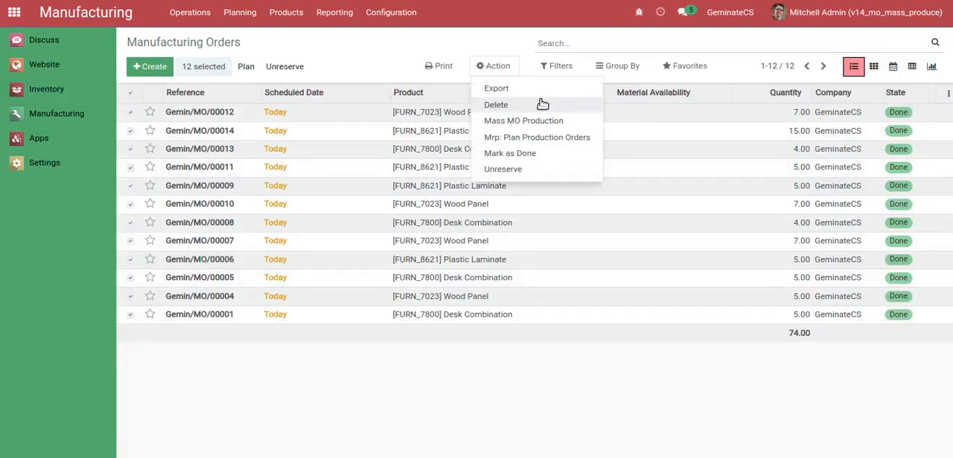
click(512, 123)
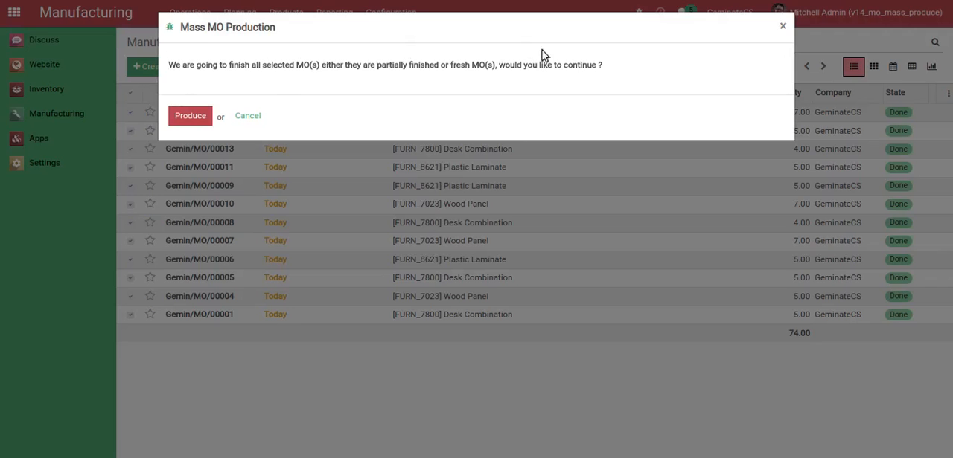
click(192, 119)
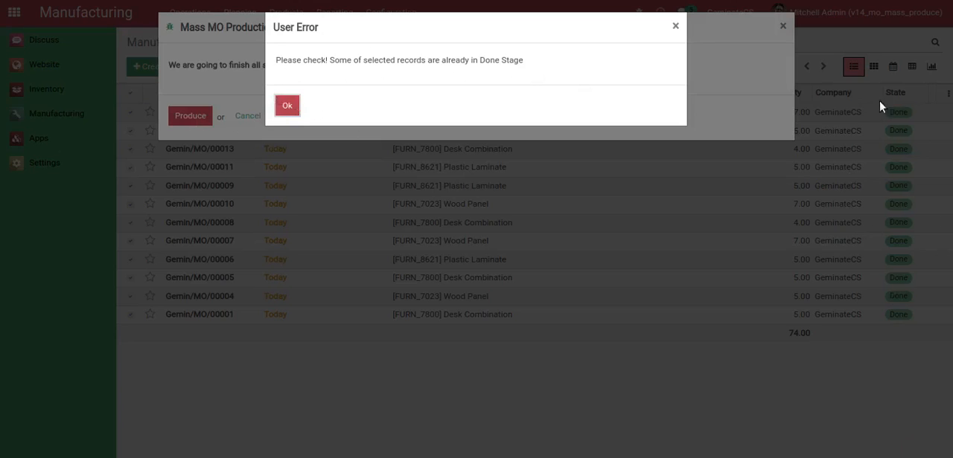
click(287, 106)
click(251, 117)
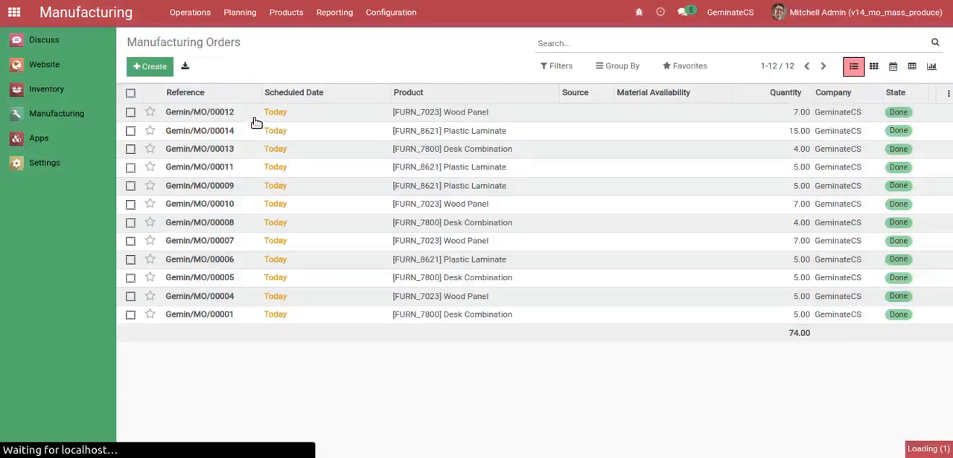
Return to the home screen with all apps
click(20, 24)
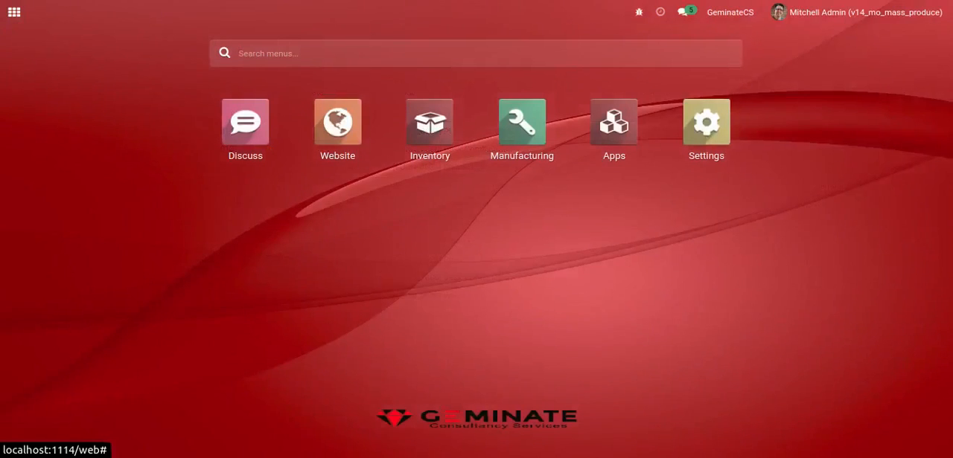